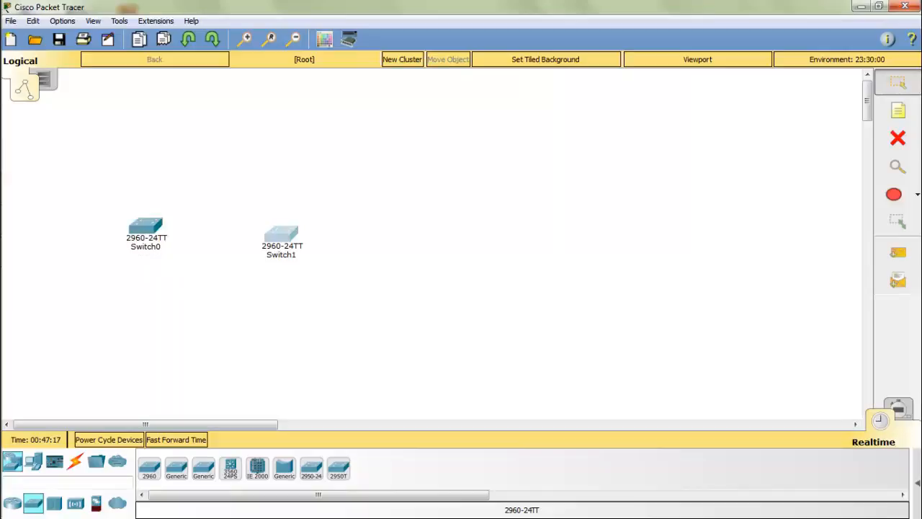
Step: Spread the two 2960 switches apart and place a generic PC below each of them
left_click_drag(281, 233, 412, 202)
left_click_drag(145, 226, 142, 193)
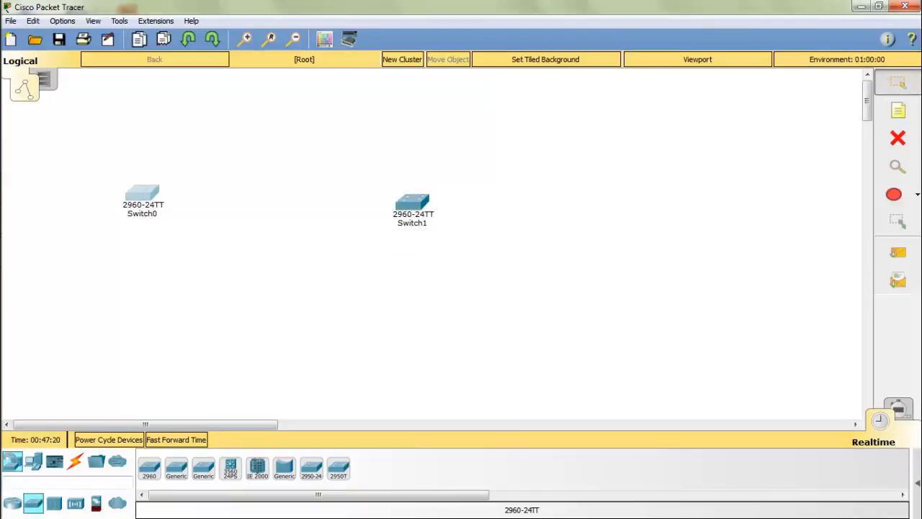
left_click(33, 461)
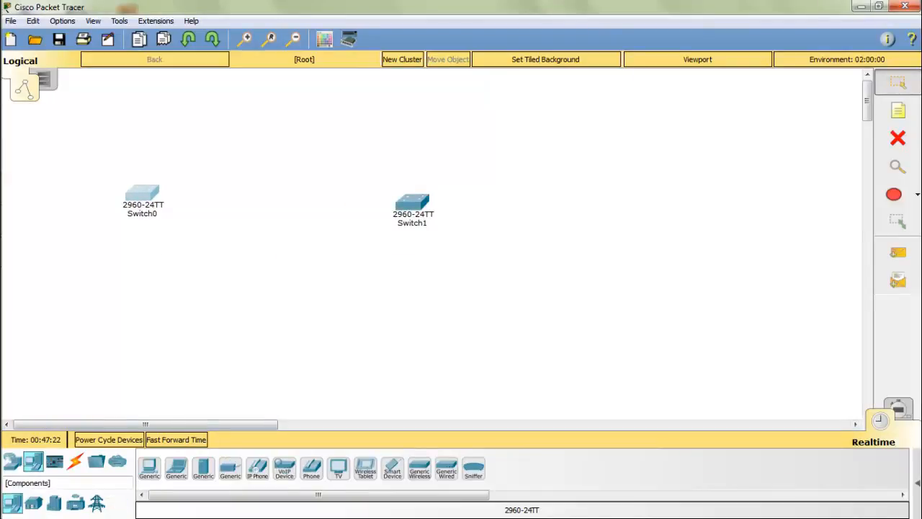
left_click(150, 468)
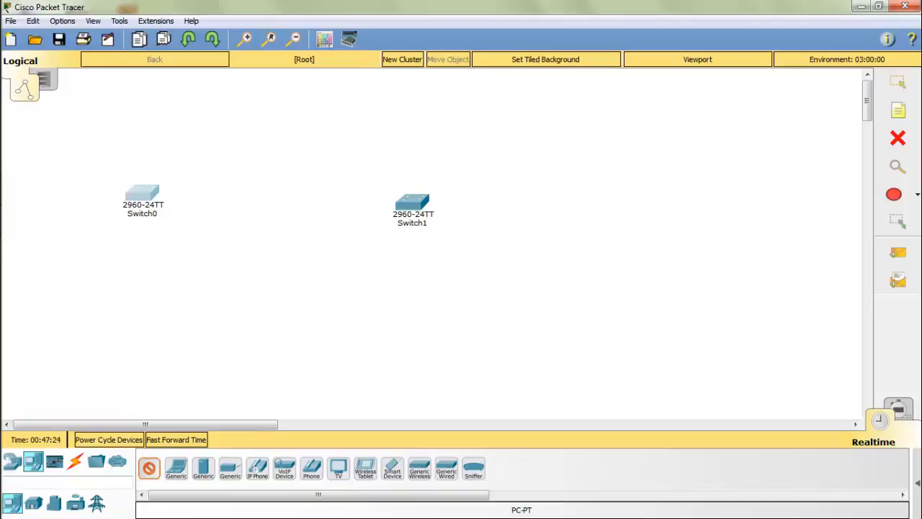
left_click(142, 295)
left_click(373, 328)
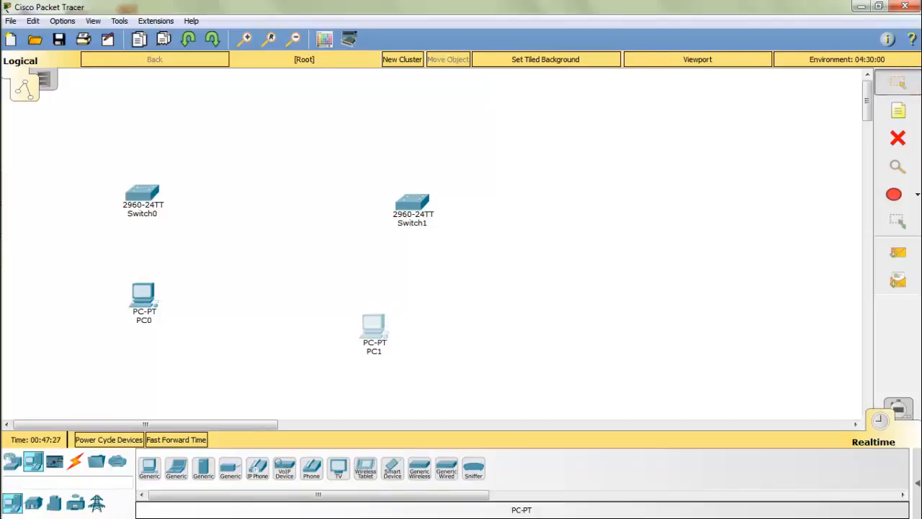
Step: Connect PC0 to Switch0 and PC1 to Switch1 with automatically chosen cables, and align PC1 beneath Switch1
left_click(75, 461)
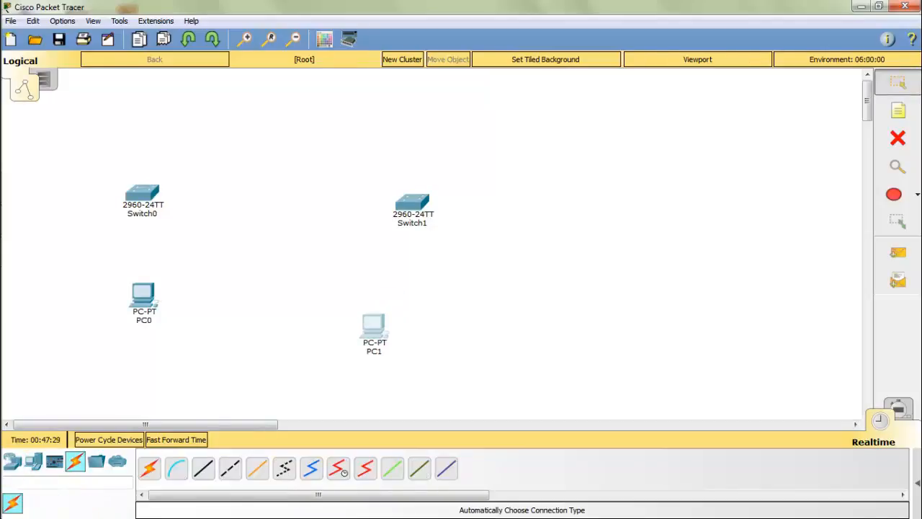
left_click(149, 468)
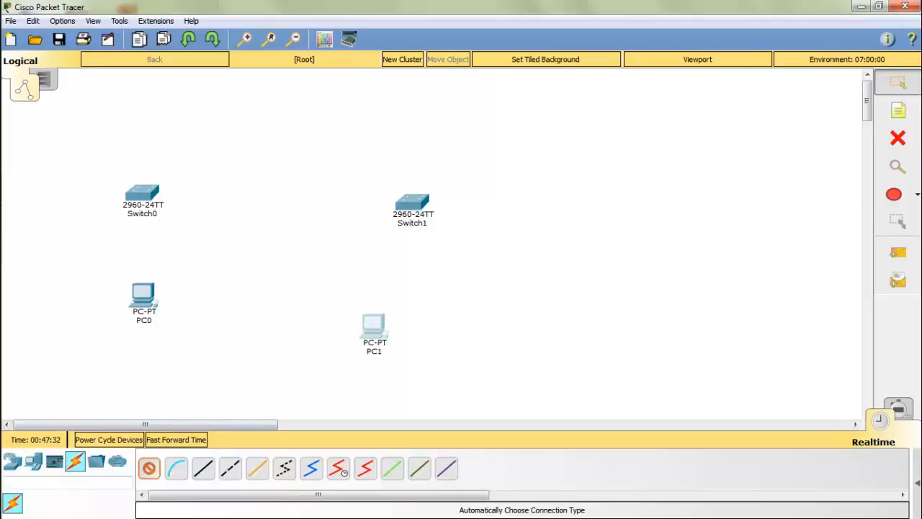
left_click(143, 296)
left_click(142, 193)
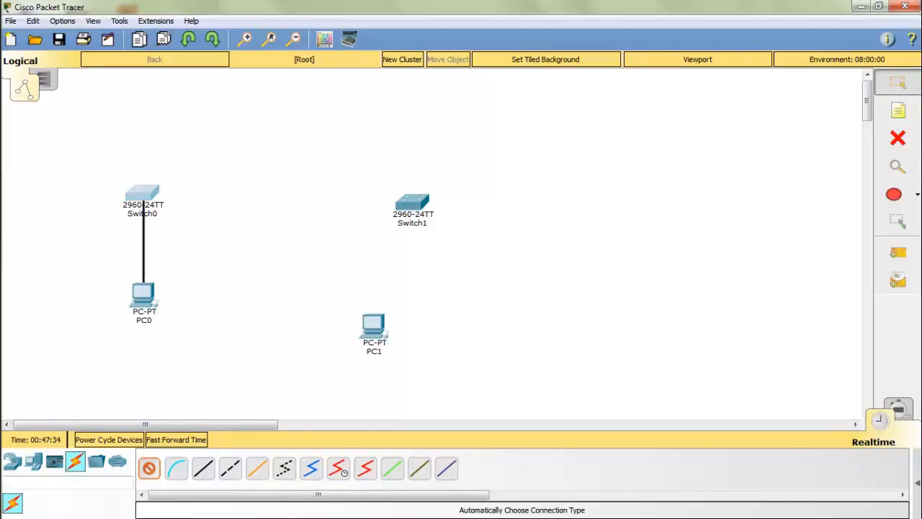
left_click(149, 468)
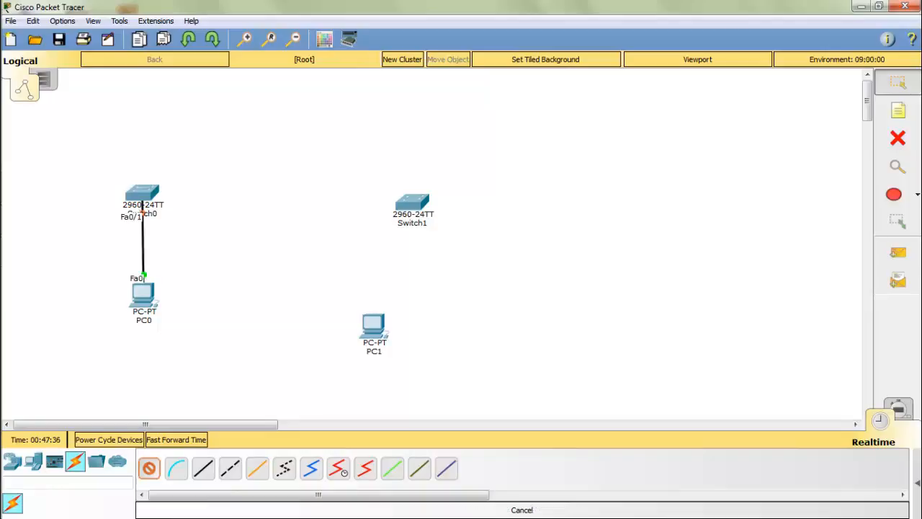
left_click(373, 326)
left_click(412, 203)
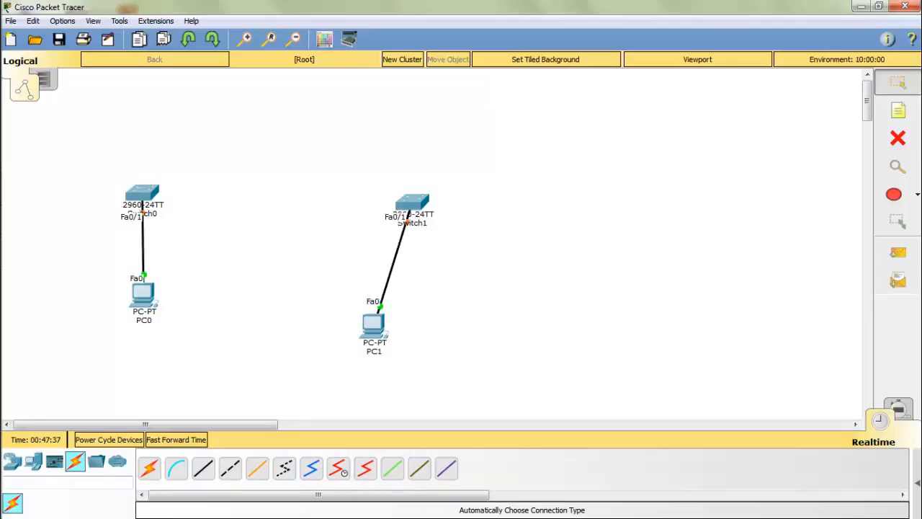
left_click_drag(373, 326, 404, 310)
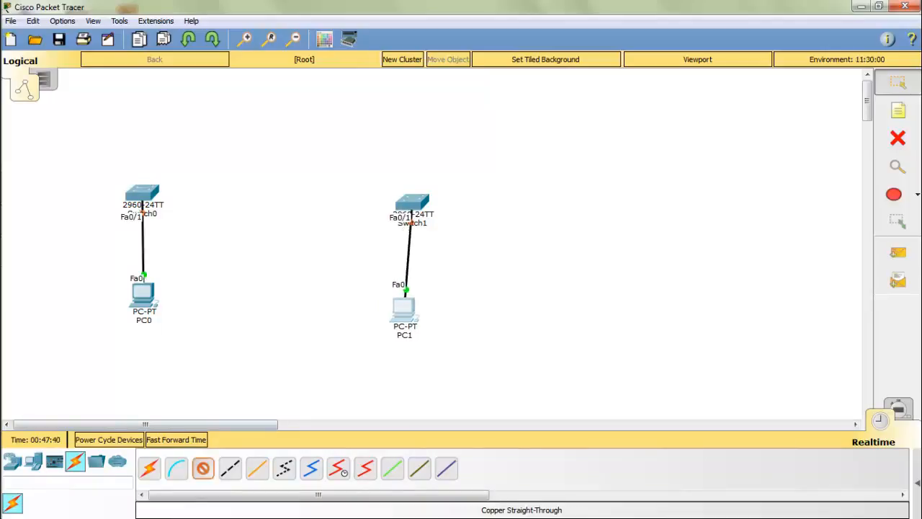
Step: Link Switch0 to Switch1 with an automatically chosen connection
left_click(149, 469)
left_click(142, 193)
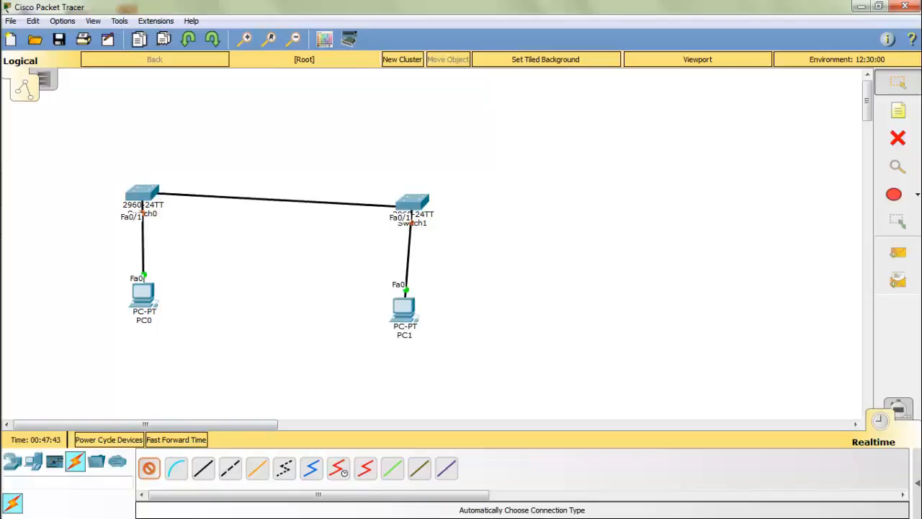
left_click(409, 202)
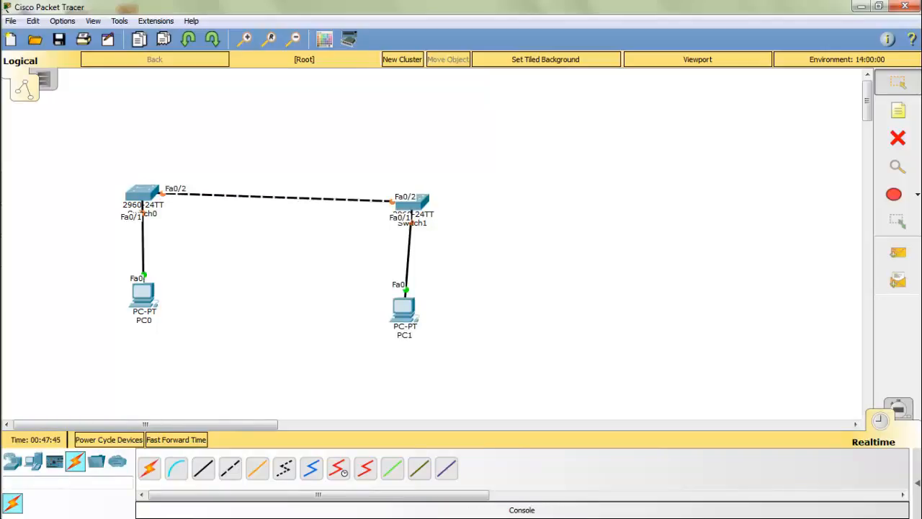
left_click(203, 468)
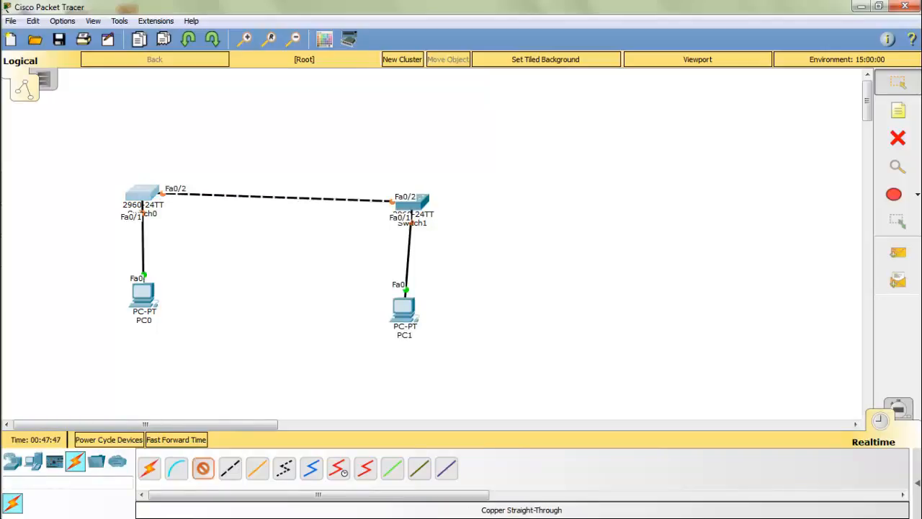
left_click(140, 193)
key("Escape")
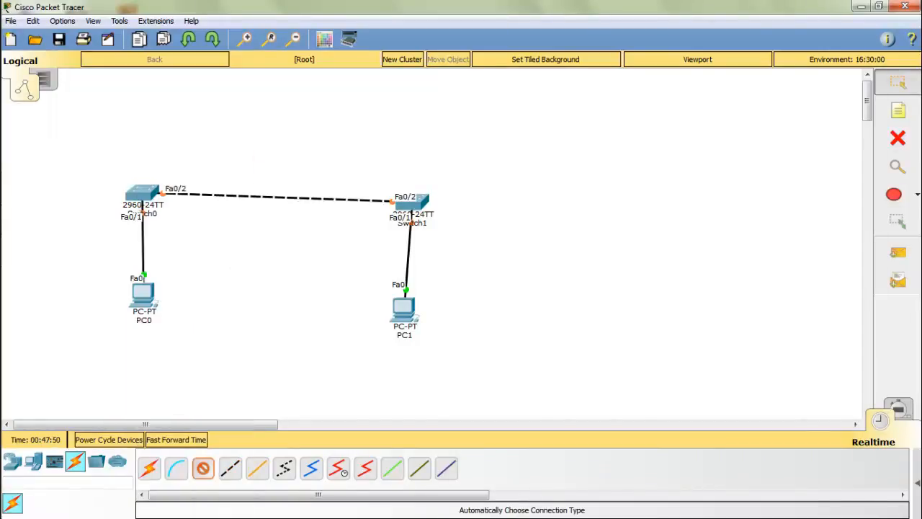
Step: Add a second, redundant link between Switch0 and Switch1 using the automatic connection type
left_click(150, 468)
left_click(142, 193)
left_click(410, 202)
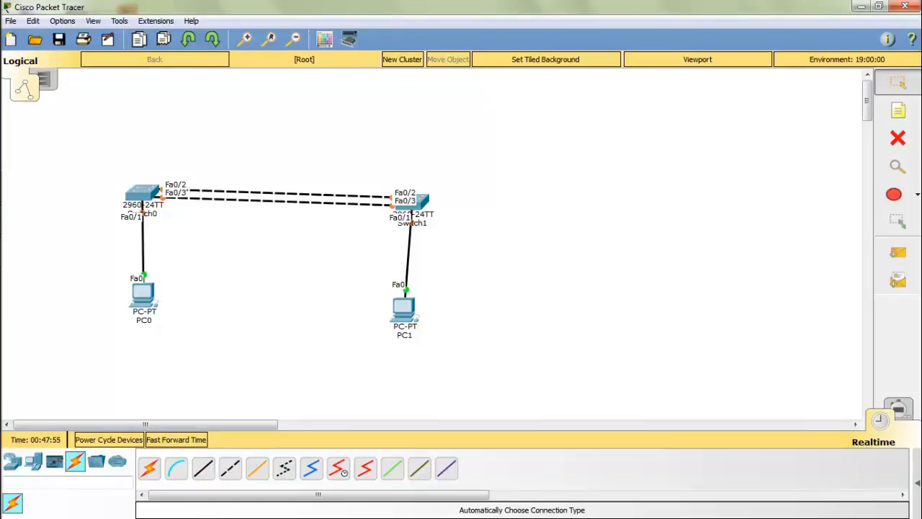
Step: Rearrange Switch0, Switch1 and PC0 so the two parallel switch links run nearly level
left_click_drag(413, 202, 416, 192)
mouse_move(143, 193)
left_mouse_down()
mouse_move(111, 156)
mouse_move(140, 187)
left_mouse_up()
mouse_move(415, 192)
left_mouse_down()
mouse_move(426, 171)
mouse_move(425, 189)
left_mouse_up()
left_click_drag(143, 295, 128, 297)
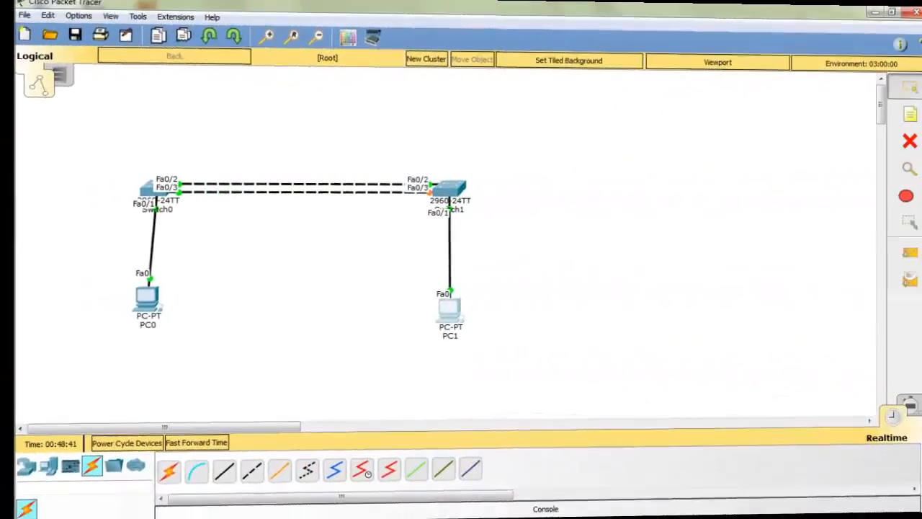
left_click(176, 468)
left_click(128, 301)
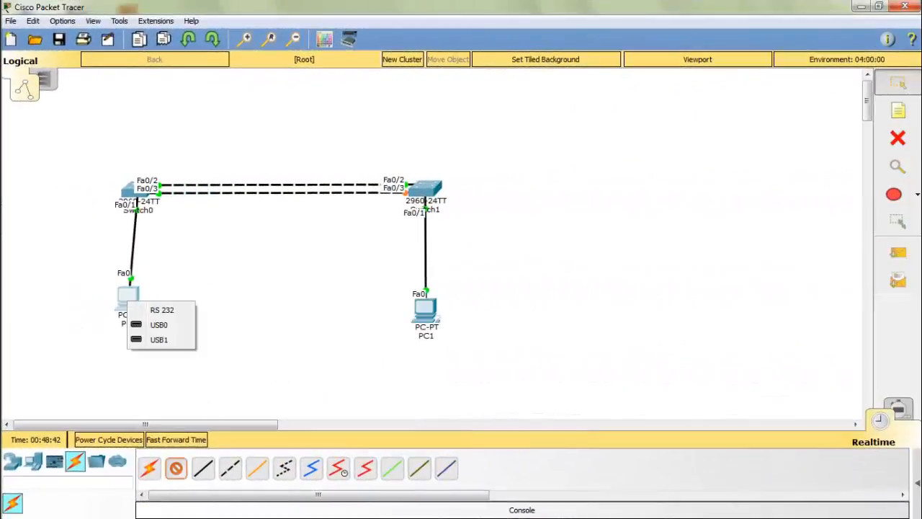
left_click(162, 310)
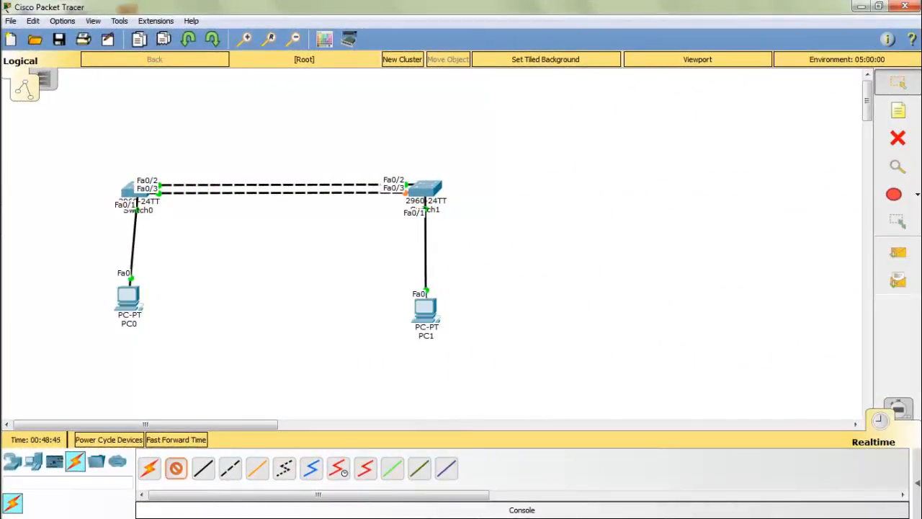
left_click(176, 468)
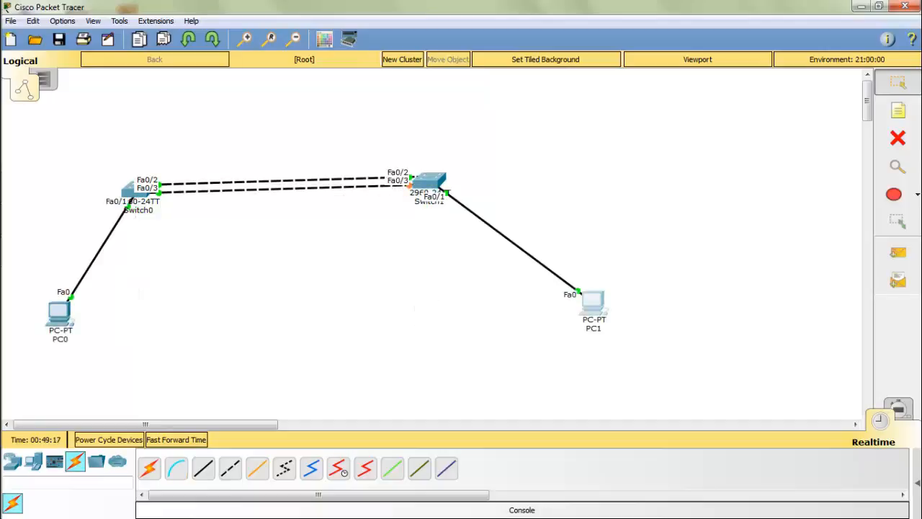
Step: Connect PC0's RS 232 port to Switch0 with a console cable
left_click(176, 468)
left_click(59, 311)
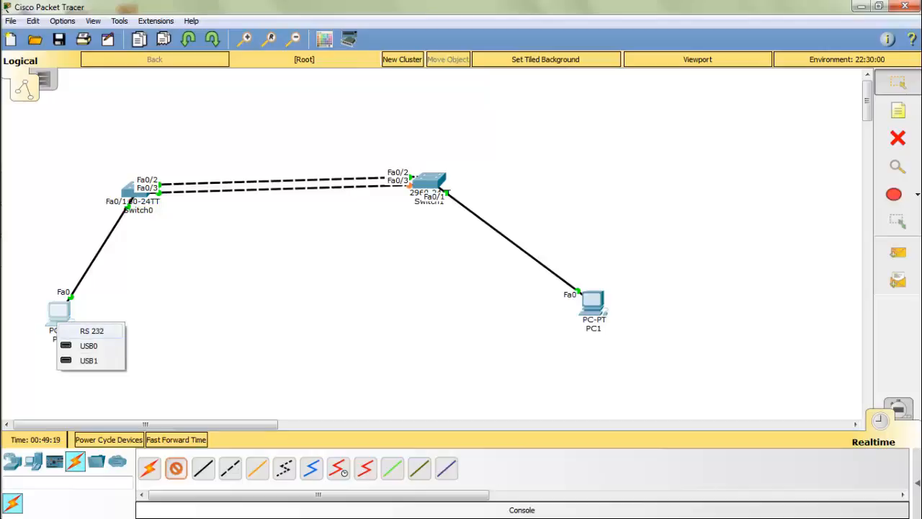
left_click(82, 329)
left_click(128, 198)
left_click(165, 8)
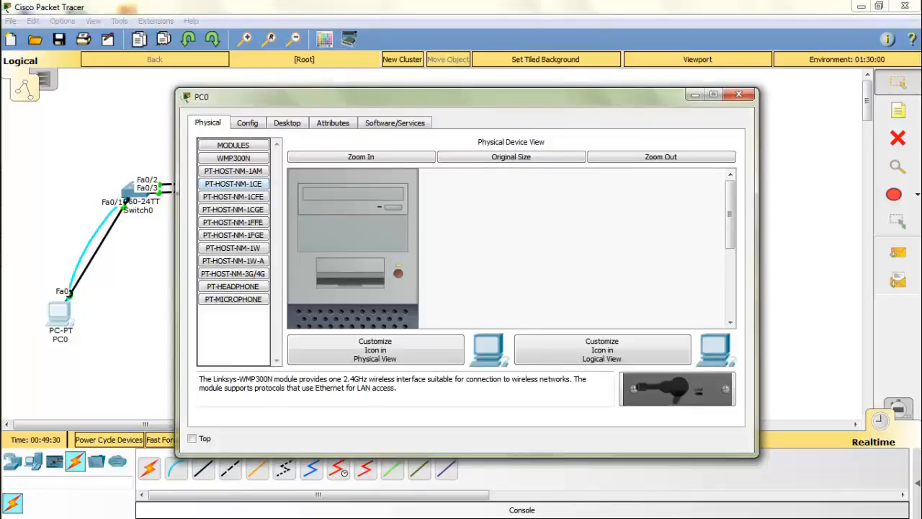
Step: Open the Terminal on PC0's desktop with the default settings and start a console session on Switch0
left_click_drag(252, 95, 459, 76)
left_click(539, 102)
left_click(494, 103)
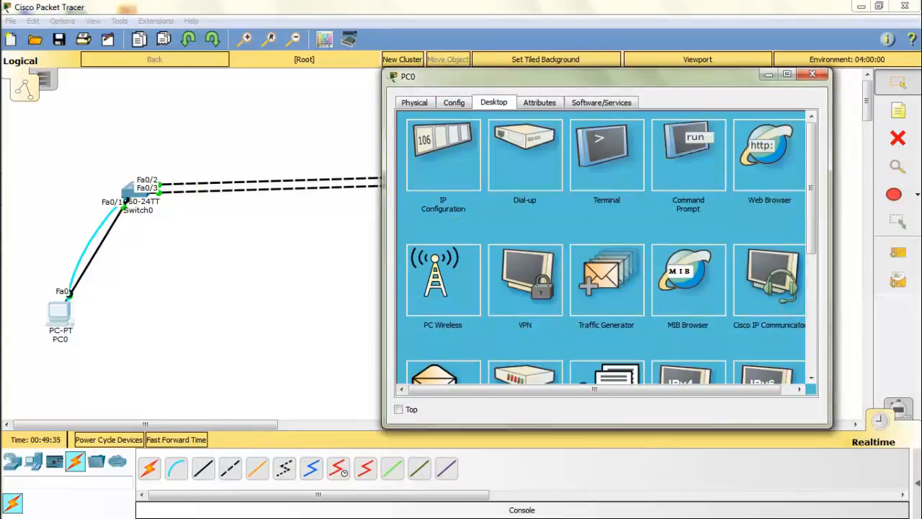
left_click(606, 151)
left_click(776, 251)
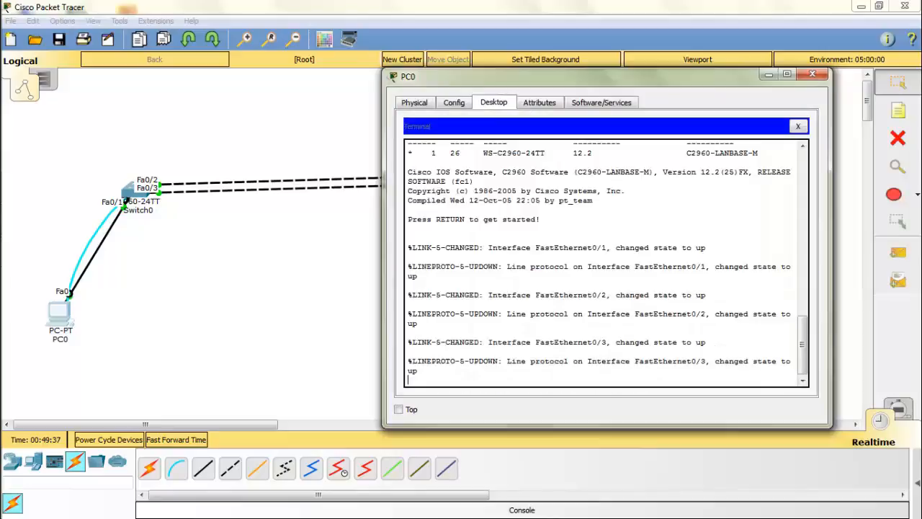
key("Return")
key("Return")
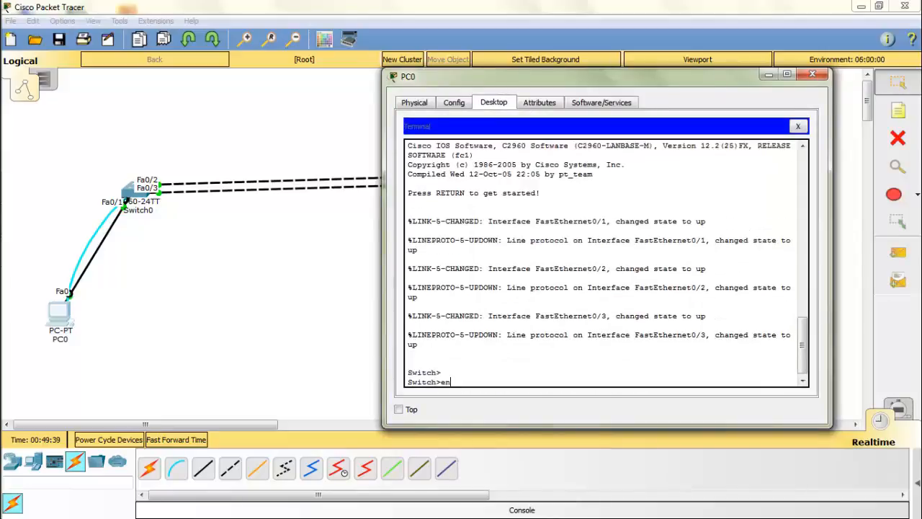
Step: Enter privileged EXEC mode on Switch0 with the en command
type("en")
key("Return")
key("Return")
key("Return")
key("Return")
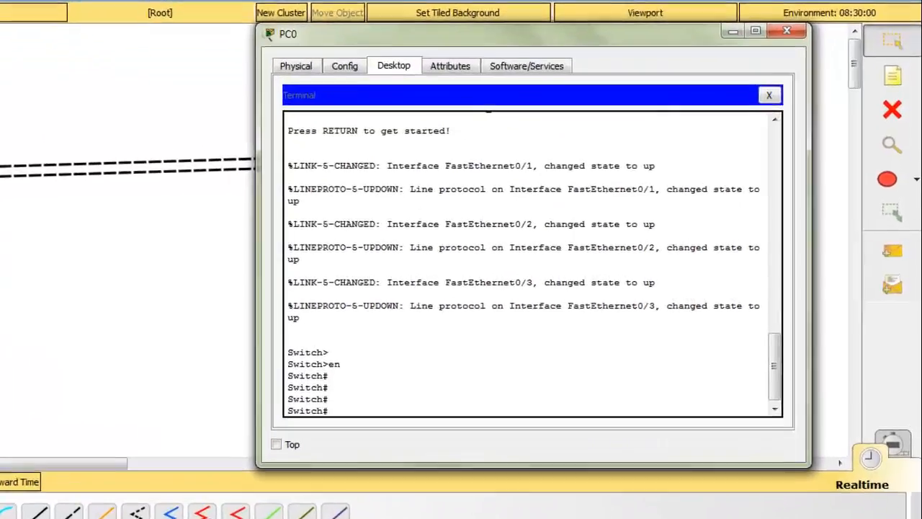
Step: Display Switch0's spanning-tree information with sh spanning-tree
type("s")
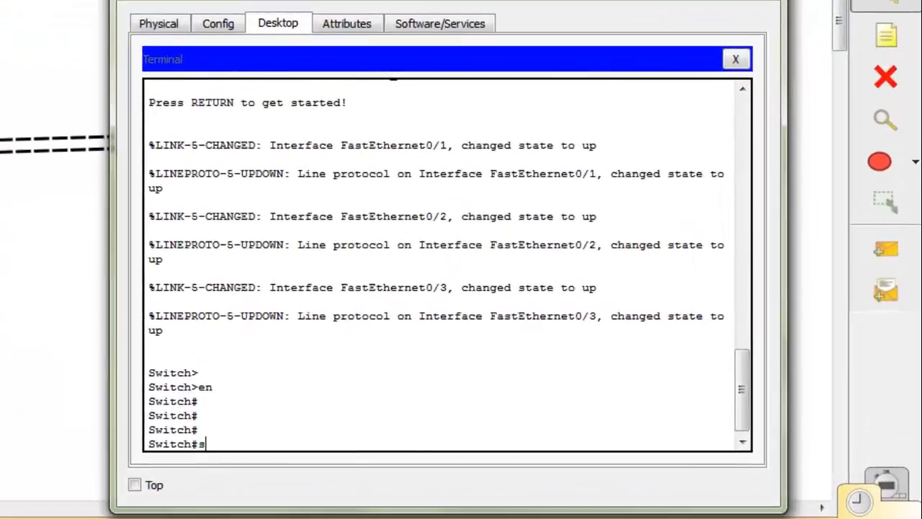
type("h spa")
key("Tab")
key("Return")
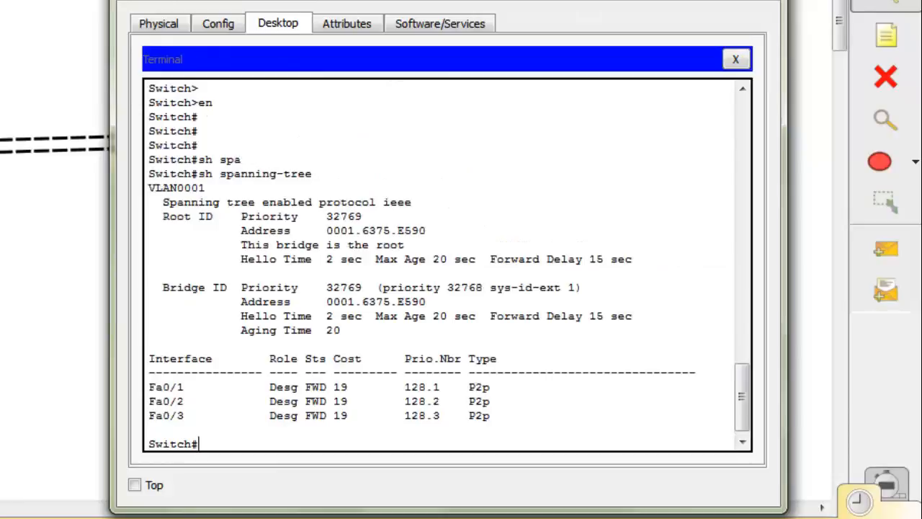
Step: Examine the Root ID section of Switch0's spanning-tree output and close PC0's terminal and device window
left_click_drag(319, 174, 198, 174)
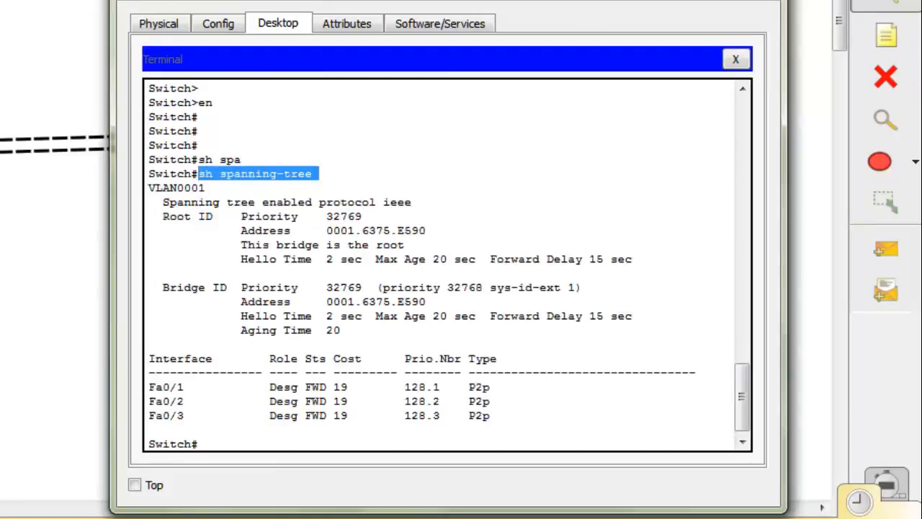
left_click(361, 216)
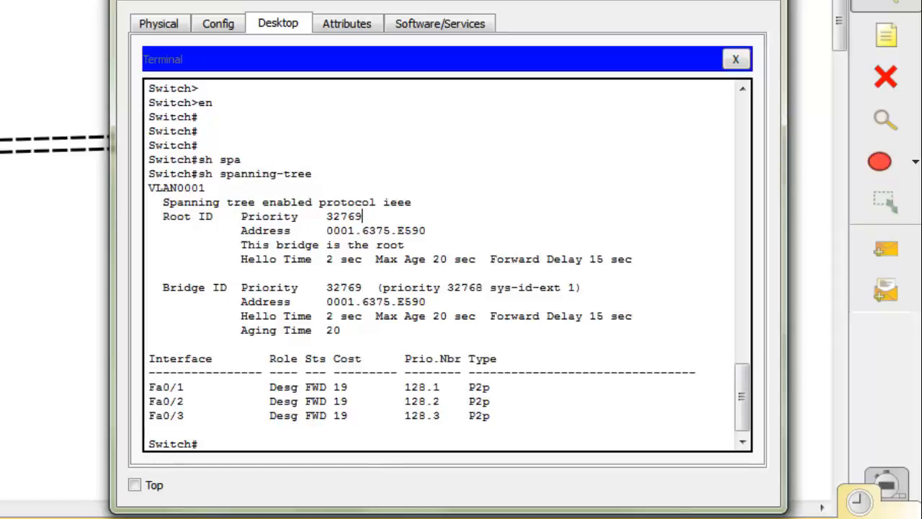
left_click_drag(156, 216, 163, 216)
left_click_drag(226, 245, 405, 245)
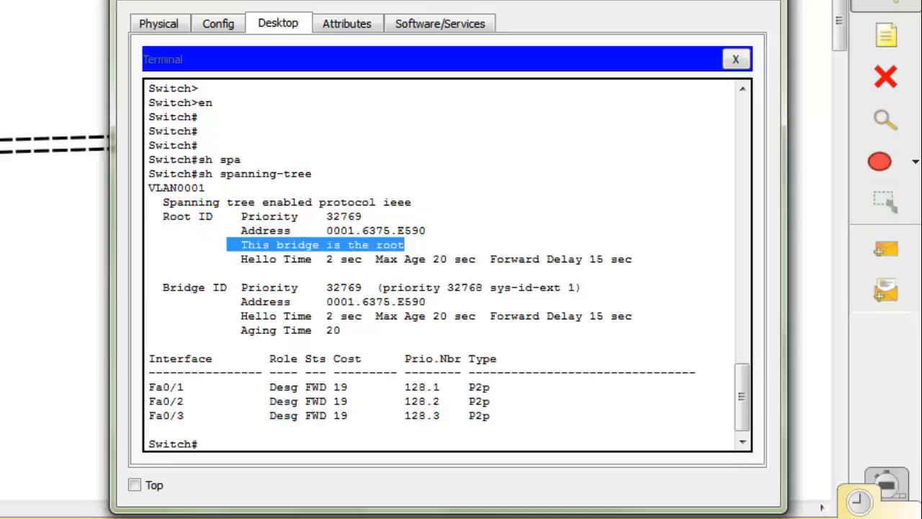
left_click(405, 245)
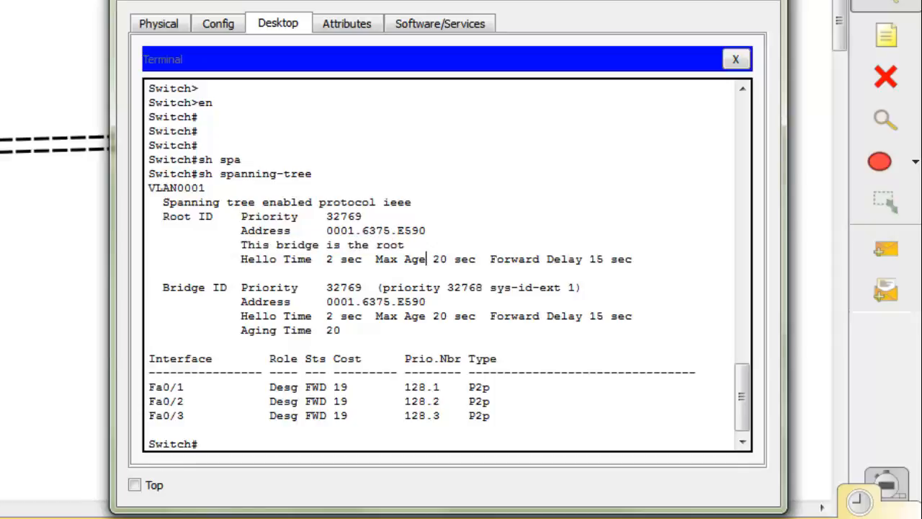
scroll(427, 258, "down", 1)
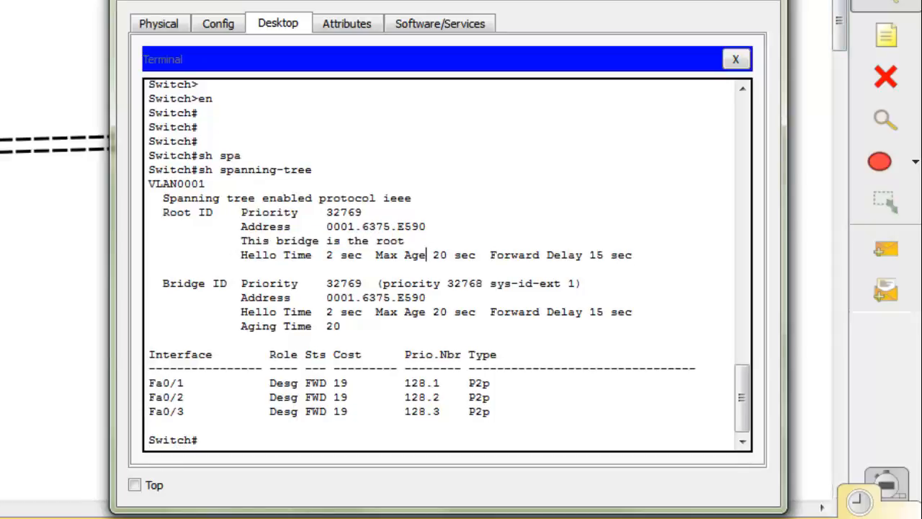
left_click(736, 59)
left_click(768, 2)
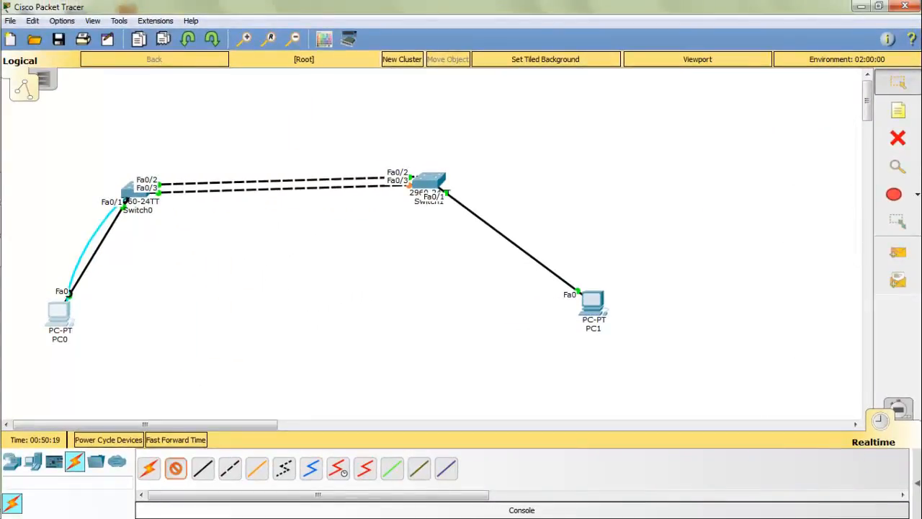
Step: Connect Switch1 to PC1 with a console cable and open PC1's device window
left_click(423, 180)
left_click(459, 9)
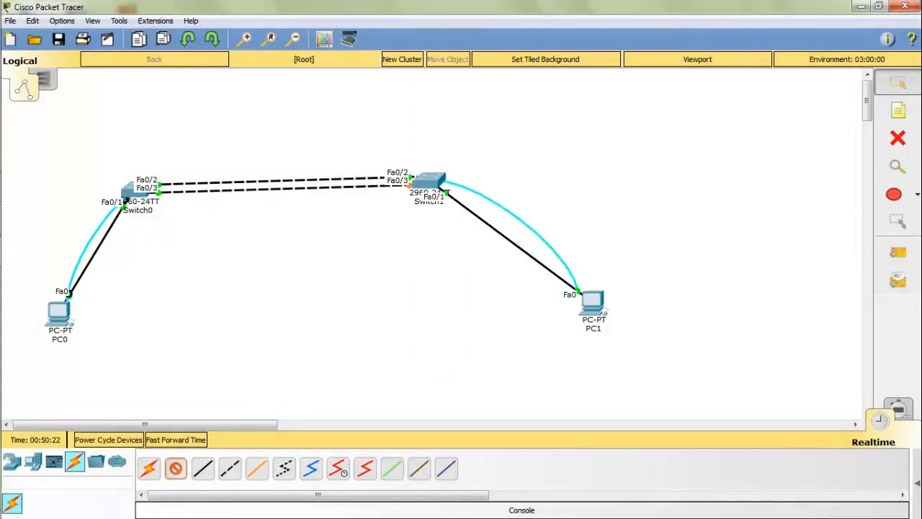
left_click(592, 301)
left_click(624, 312)
left_click(593, 303)
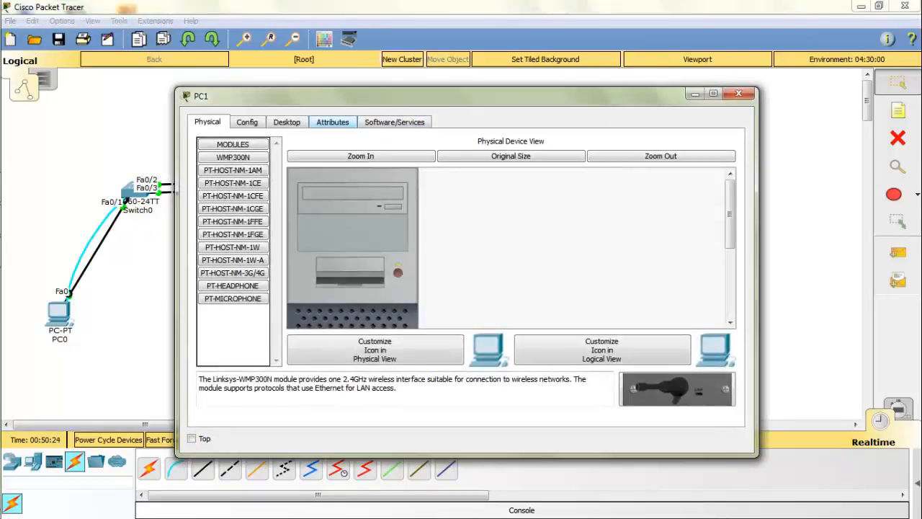
Step: Narrow PC1's device window, move it clear of the topology, minimize it, and reposition Switch1 slightly
left_click_drag(757, 216, 546, 216)
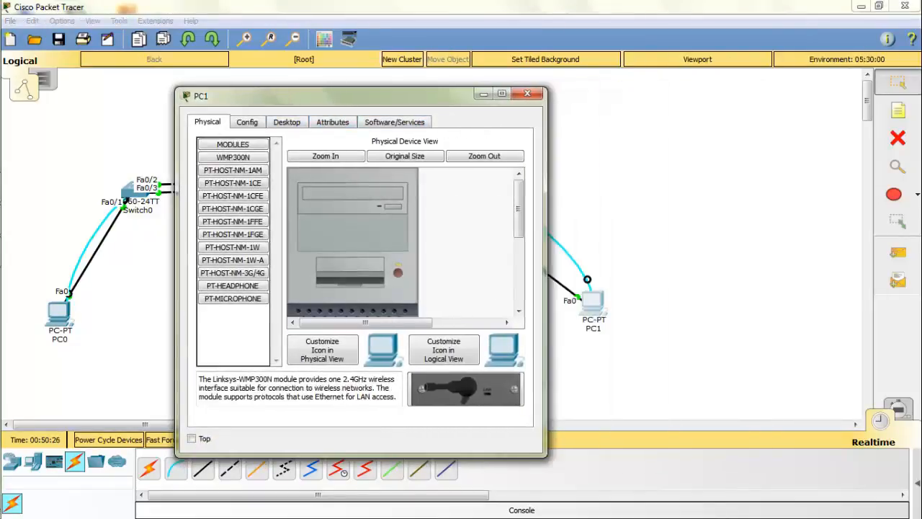
left_click_drag(404, 96, 255, 70)
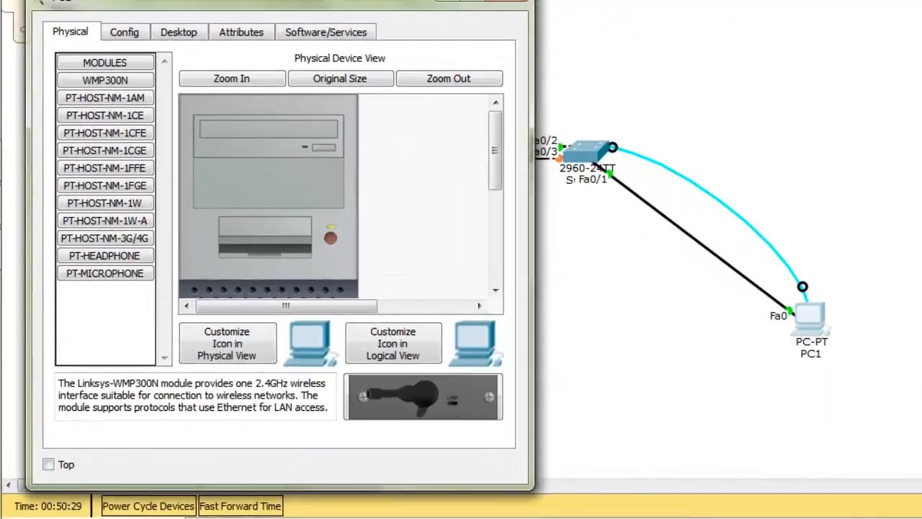
left_click(546, 159)
left_click_drag(617, 152, 628, 158)
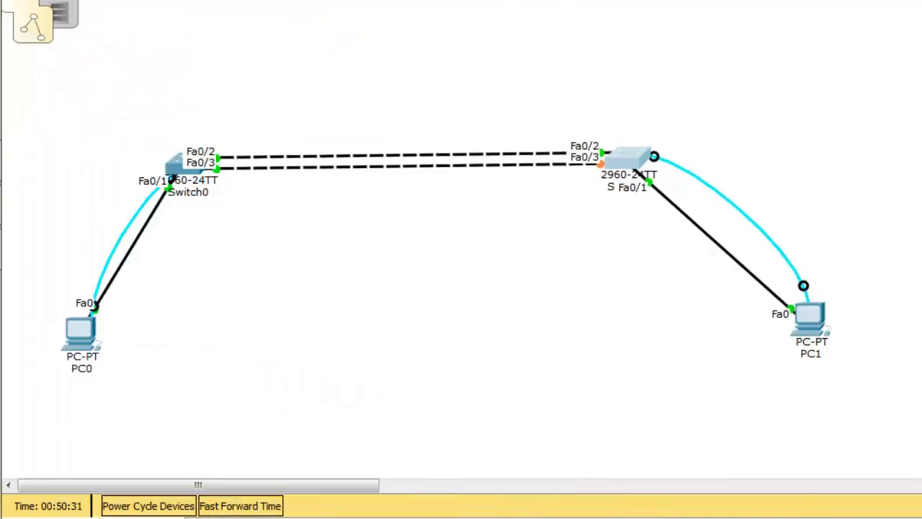
Step: Reopen PC1's device window and start a terminal session to Switch1 with the default port settings
left_click(811, 318)
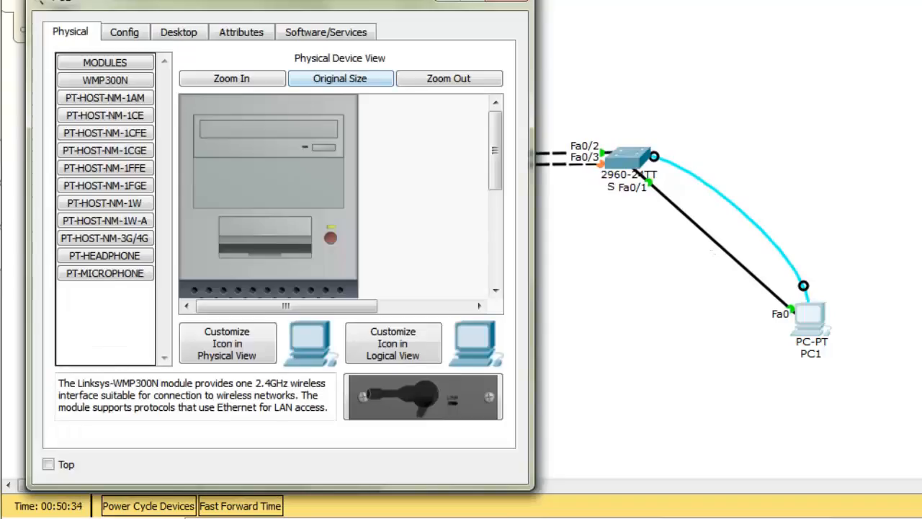
left_click(179, 32)
left_click(329, 117)
left_click(455, 232)
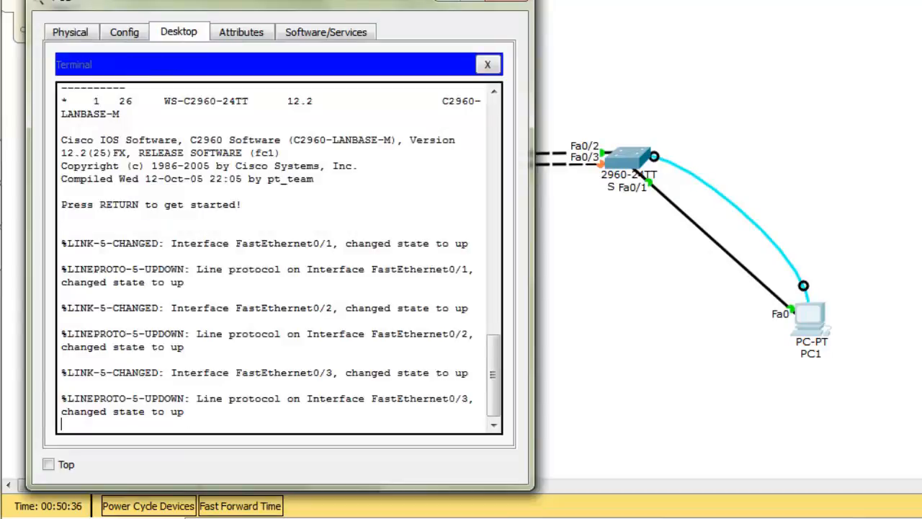
Step: Enter privileged EXEC mode on Switch1 with the en command
key("Return")
type("en")
key("Return")
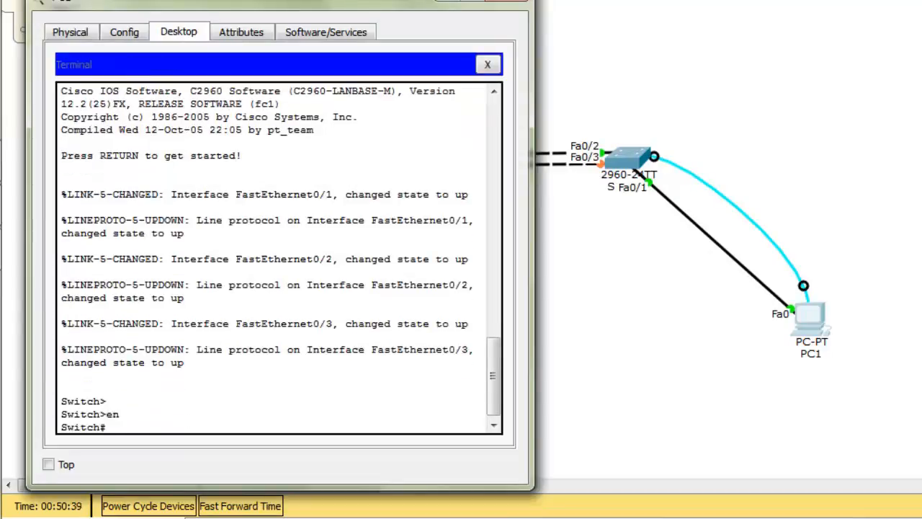
type("conf t")
key("Return")
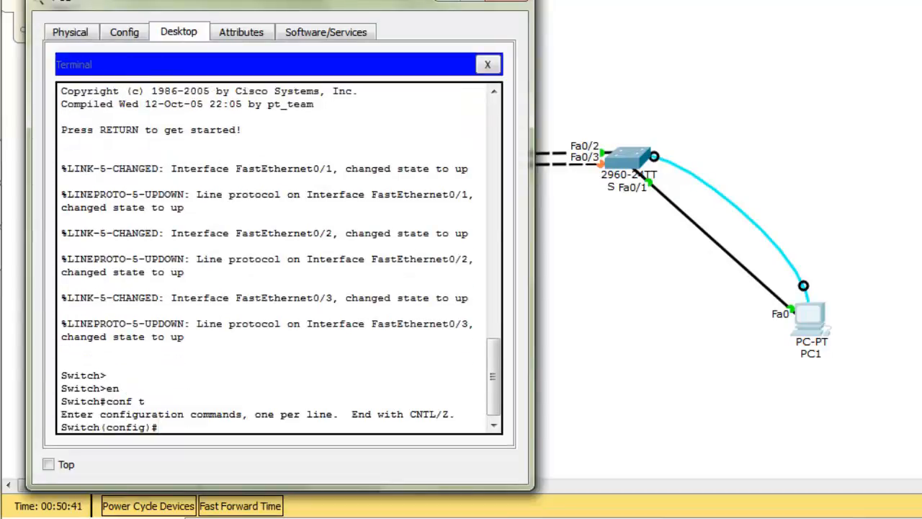
key("Return")
type("ex")
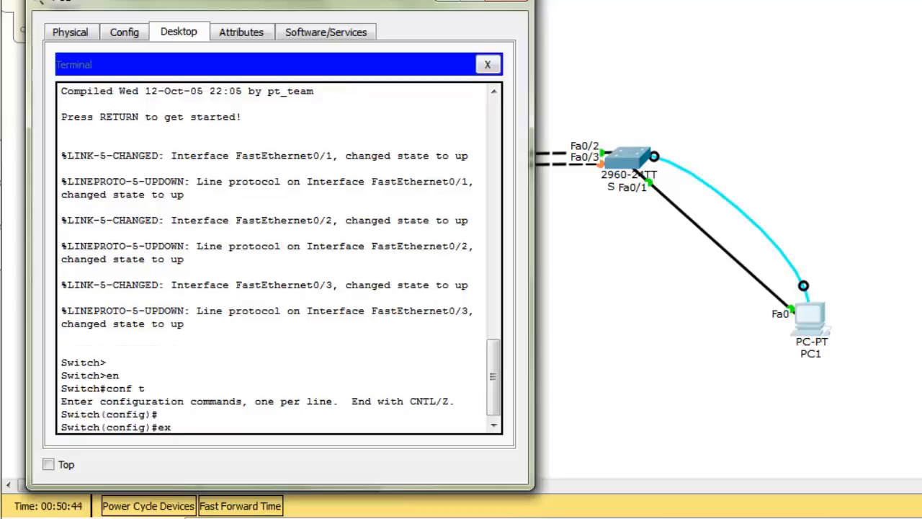
key("Return")
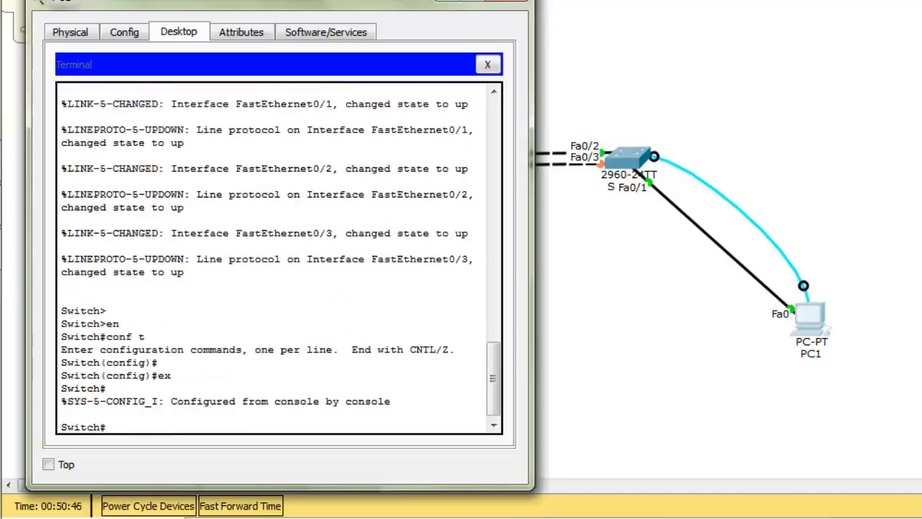
Step: Display Switch1's spanning-tree information with sh spanning-tree
type("sh sp")
key("Tab")
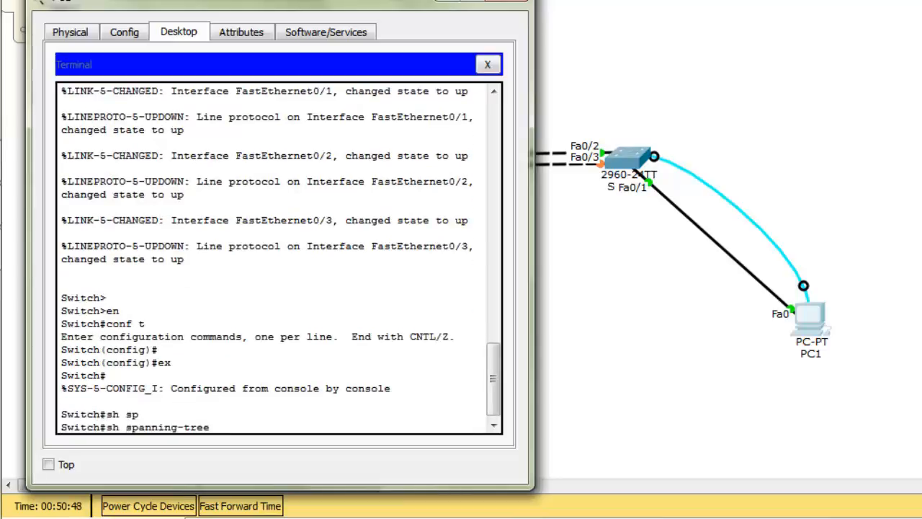
key("Return")
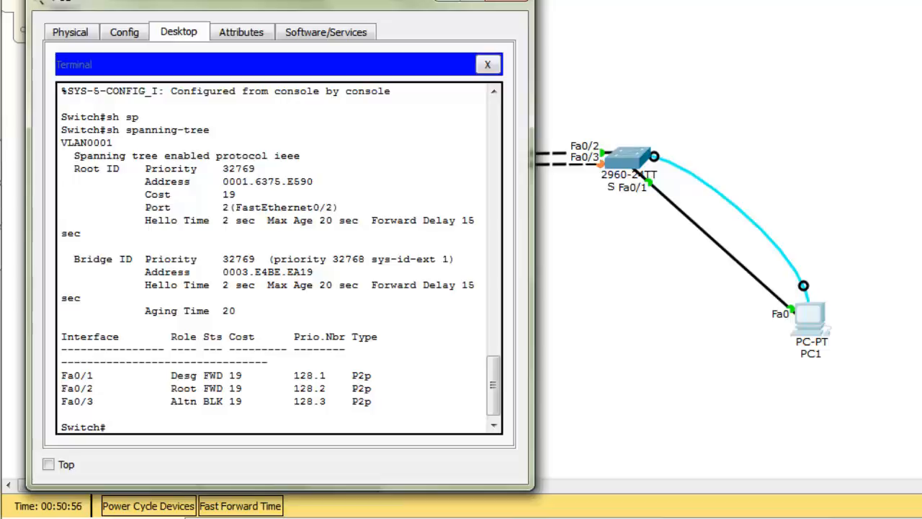
Step: Examine the root port, cost and priority in Switch1's Root ID section and minimize PC1's device window
left_click_drag(139, 207, 340, 207)
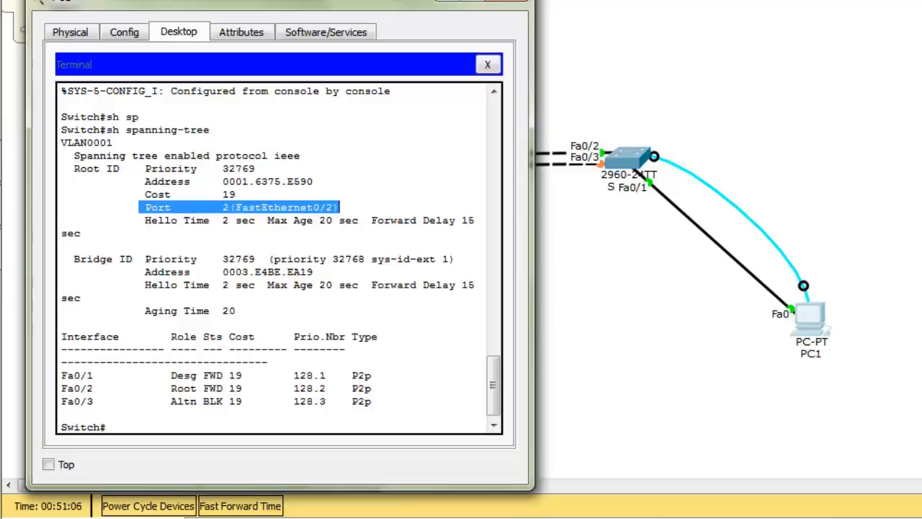
left_click(235, 193)
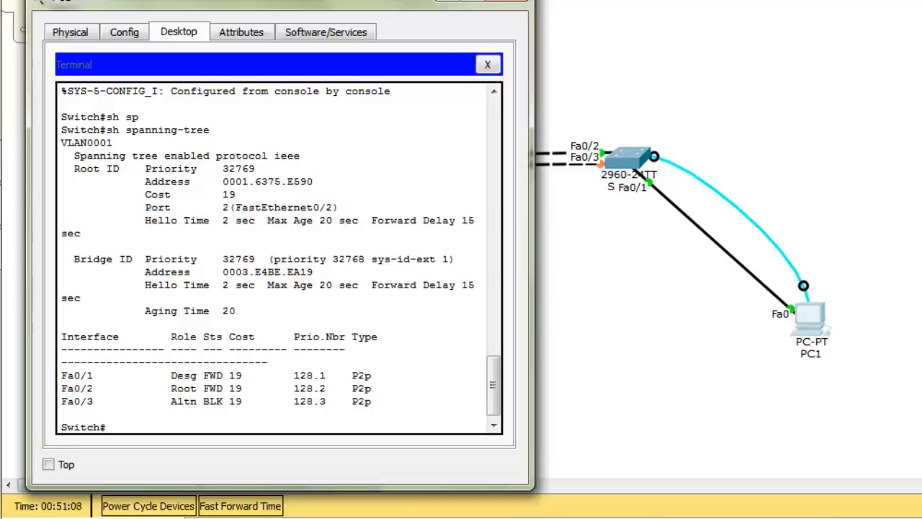
left_click_drag(139, 207, 340, 207)
left_click(332, 207)
left_click_drag(145, 193, 236, 194)
left_click_drag(222, 168, 255, 168)
scroll(270, 258, "down", 1)
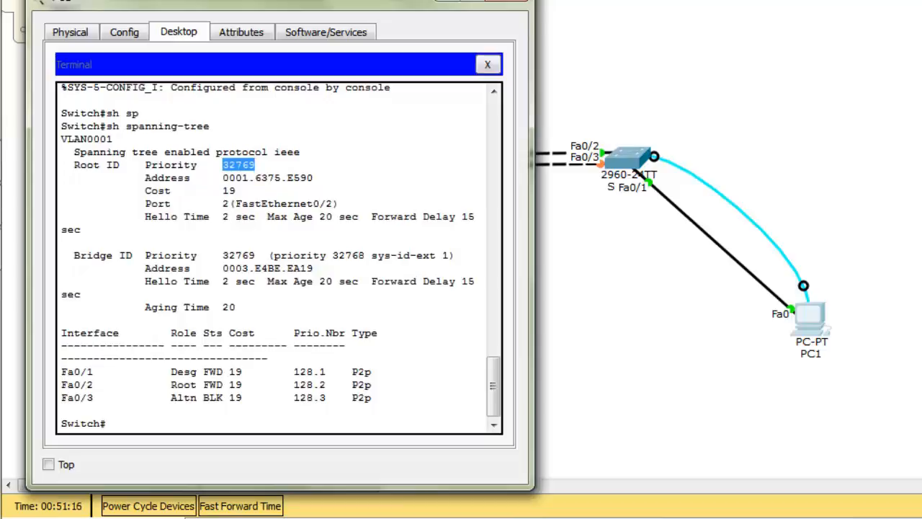
left_click(448, 1)
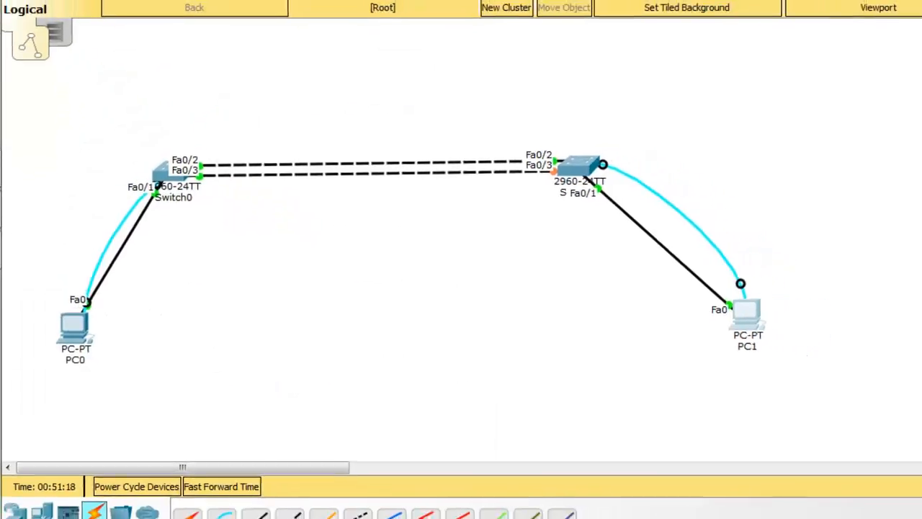
Step: Reopen PC0's terminal session to Switch0 with the default port settings
left_click(79, 331)
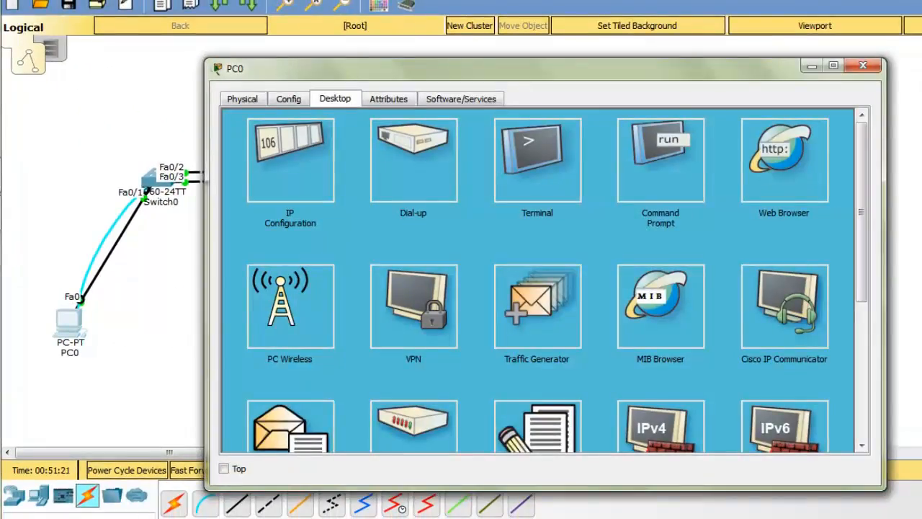
left_click(536, 160)
left_click(819, 271)
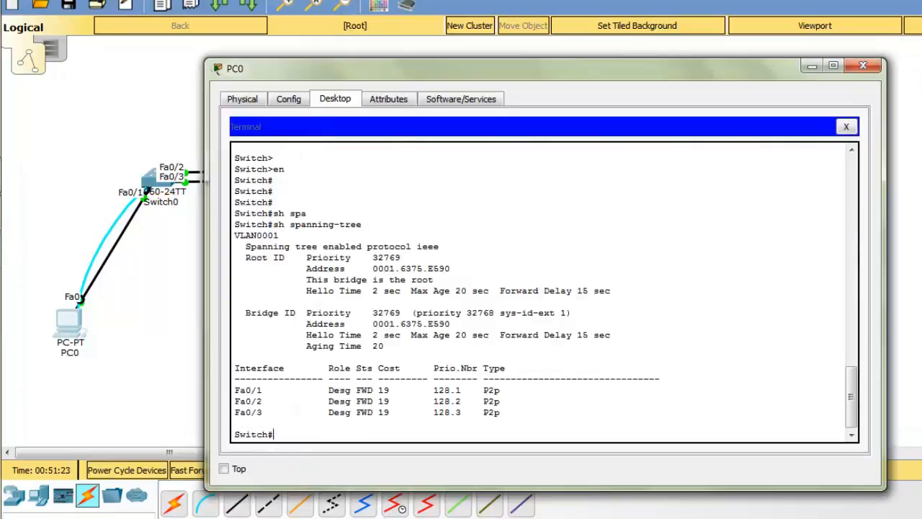
Step: Examine the priority and root bridge line in Switch0's Root ID section and minimize PC0's device window
left_click_drag(305, 258, 399, 257)
left_click_drag(301, 279, 434, 280)
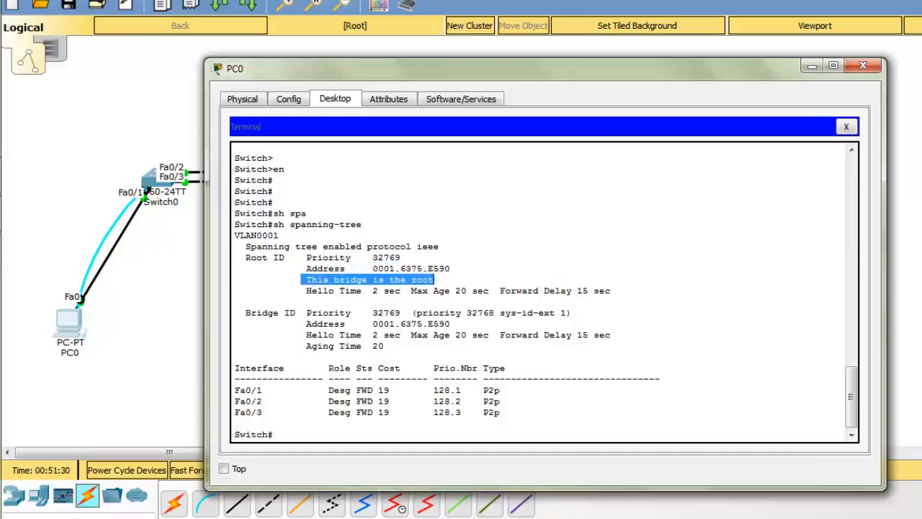
left_click_drag(461, 68, 530, 36)
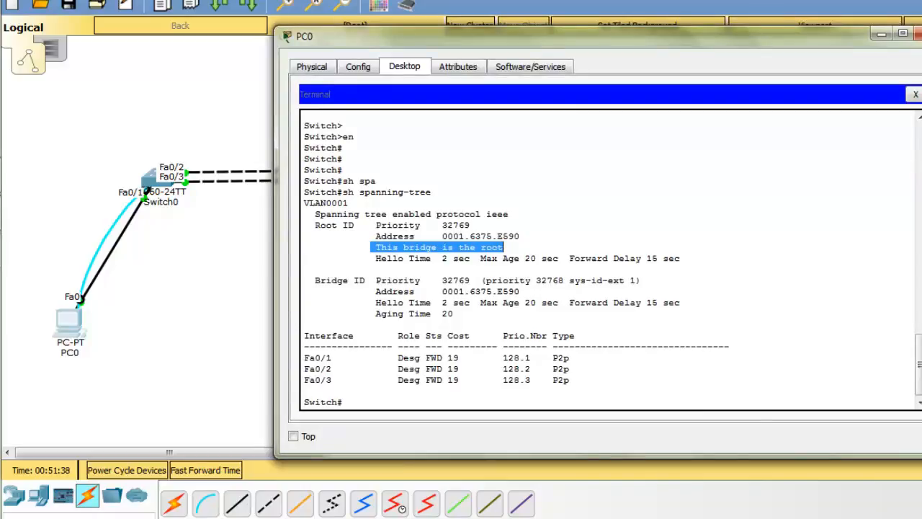
left_click(881, 34)
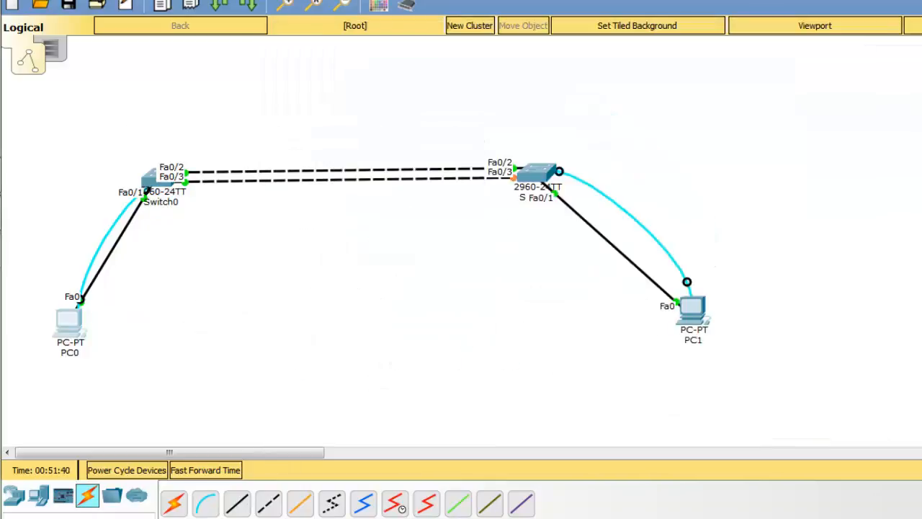
Step: Restore PC1's terminal and examine the root port line in Switch1's spanning-tree output
left_click(693, 310)
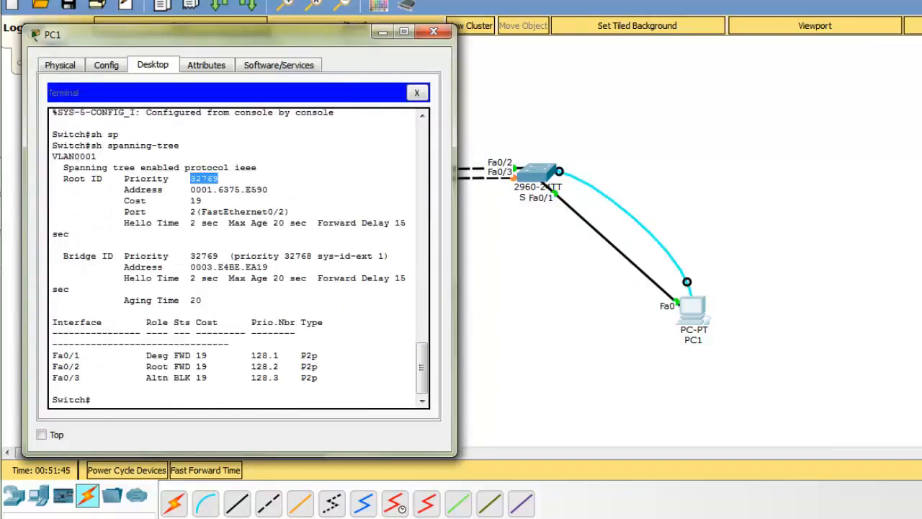
left_click_drag(113, 212, 289, 212)
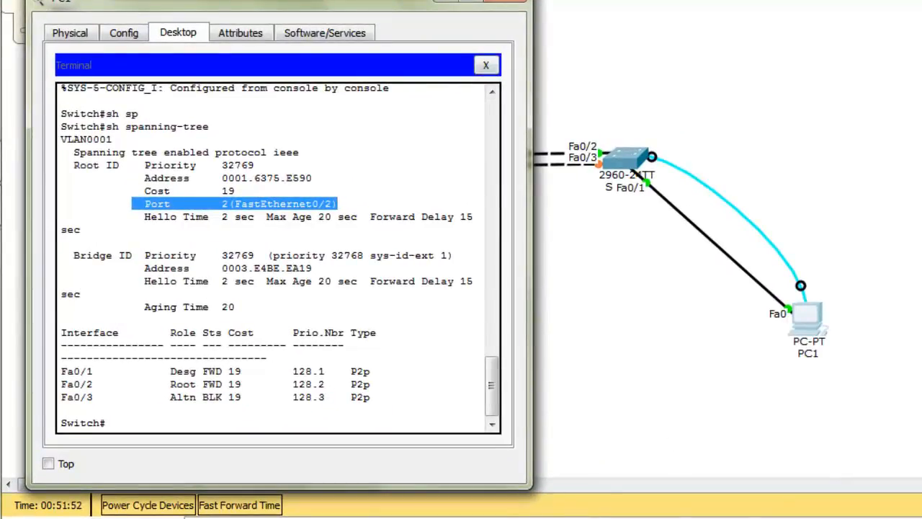
mouse_move(274, 3)
left_mouse_down()
mouse_move(624, 15)
mouse_move(287, 1)
left_mouse_up()
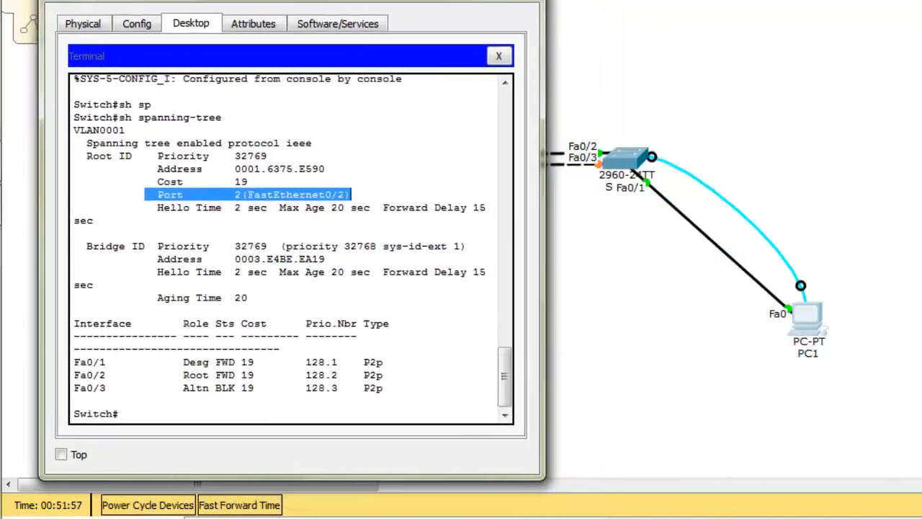
Step: Enter global configuration mode on Switch1 with conf t and try the spanning-tree command there
key("Return")
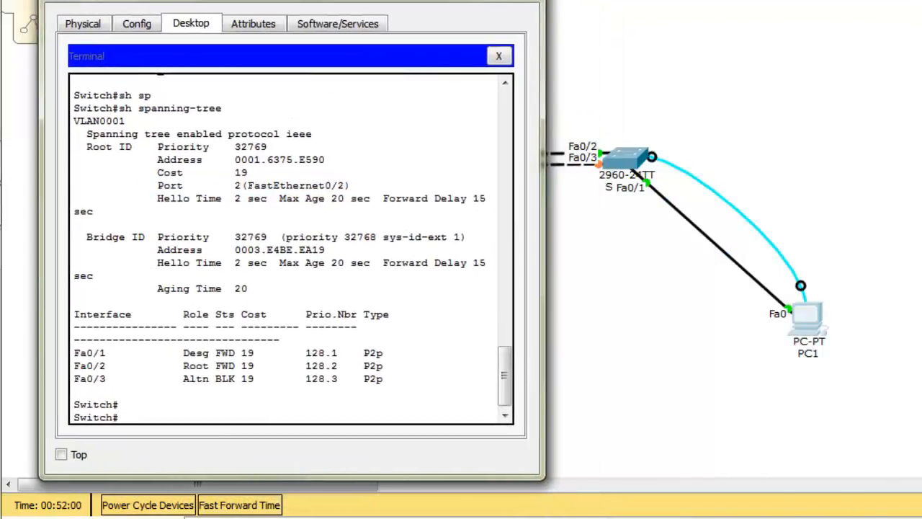
type("conf t")
key("Return")
key("Return")
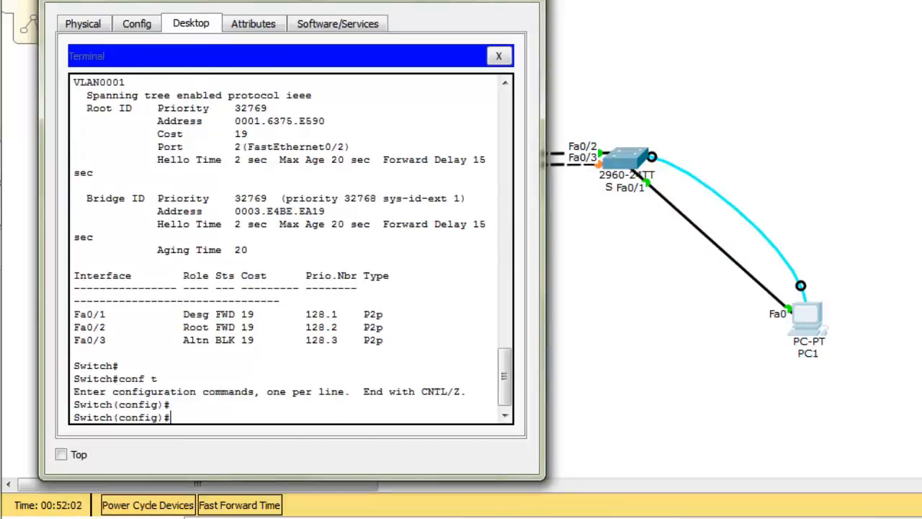
type("sp")
key("Tab")
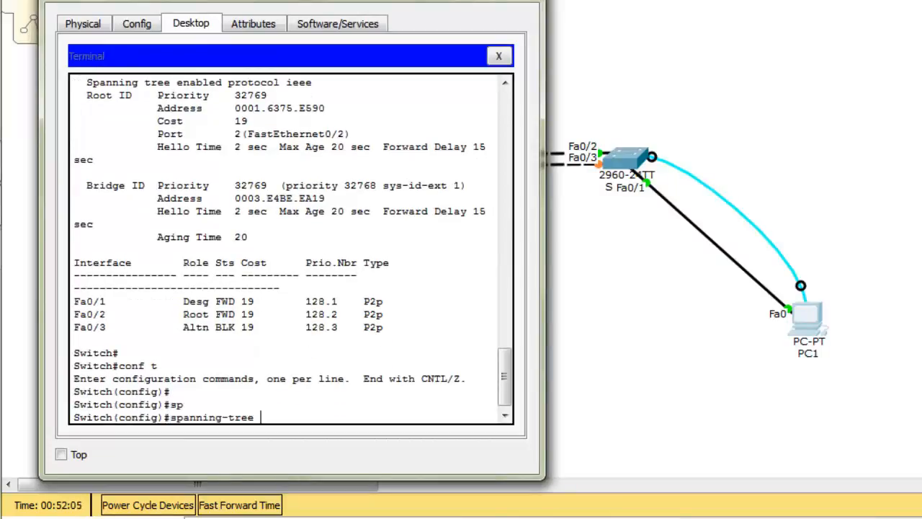
key("Tab")
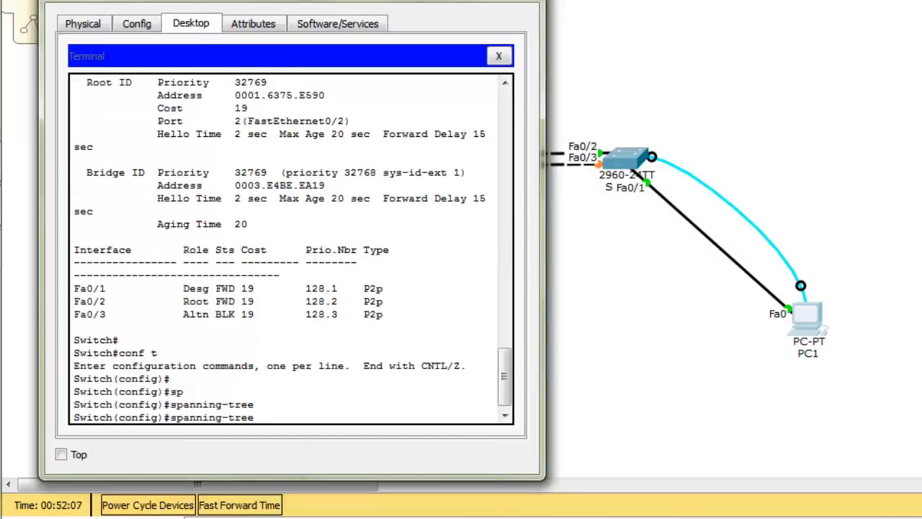
key("Return")
key("Return")
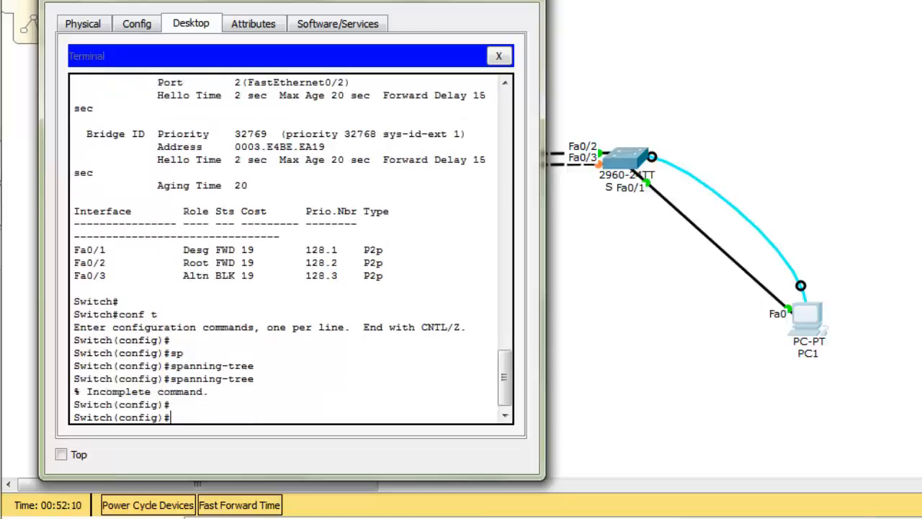
type("sp")
key("Tab")
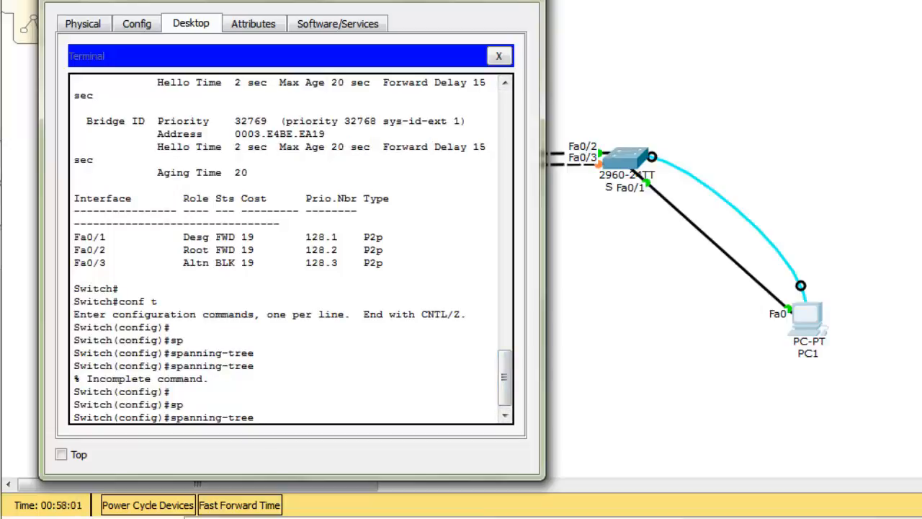
Step: Widen PC1's device window, dismiss it to view the topology, and bring it back up
left_click_drag(546, 259, 579, 259)
key("alt+F4")
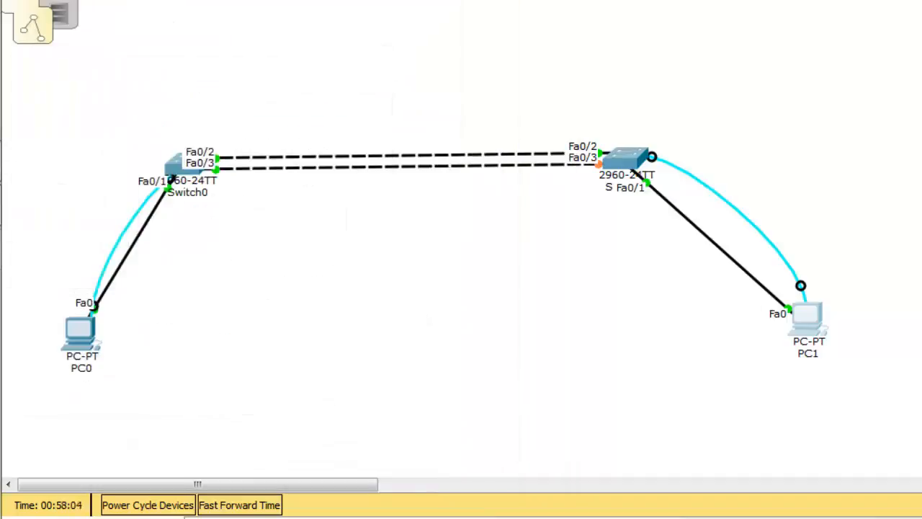
left_click(808, 318)
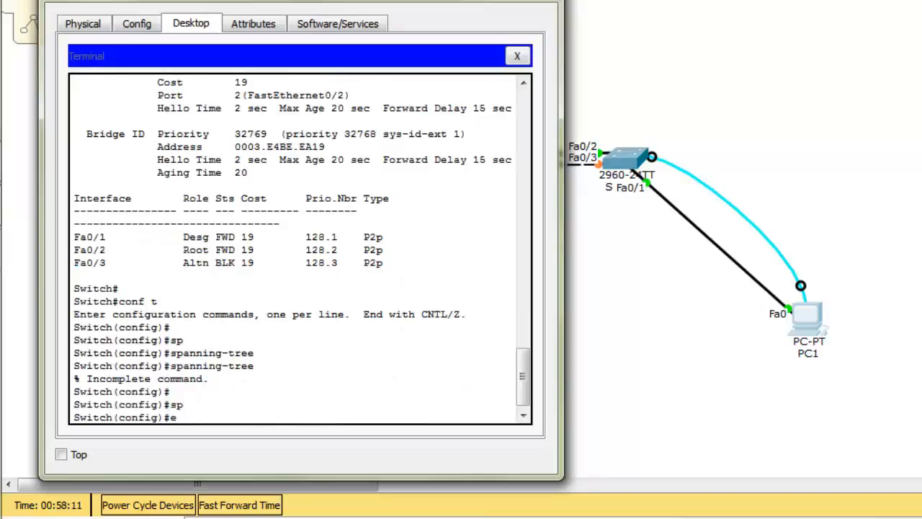
Step: Leave Switch1's configuration mode with ex and display its spanning-tree information again with sh spanning-tree
key("Return")
type("sh sp")
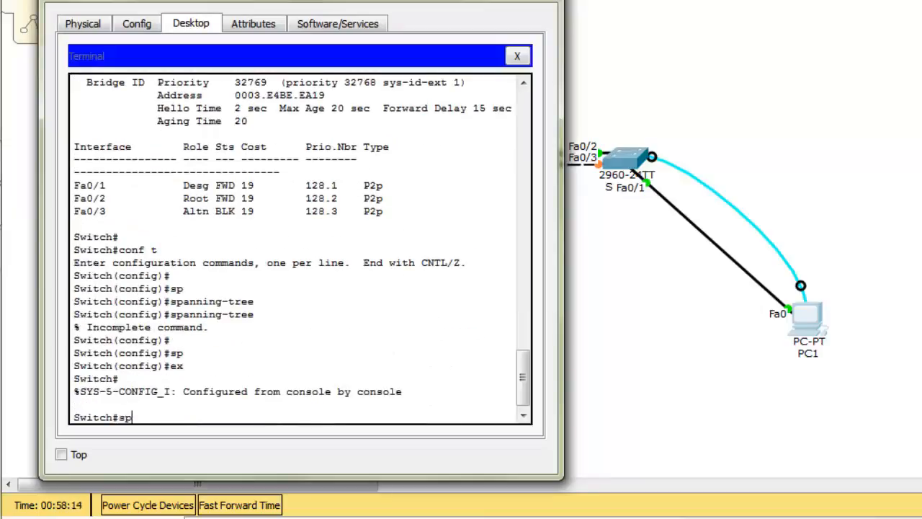
key("Tab")
key("Return")
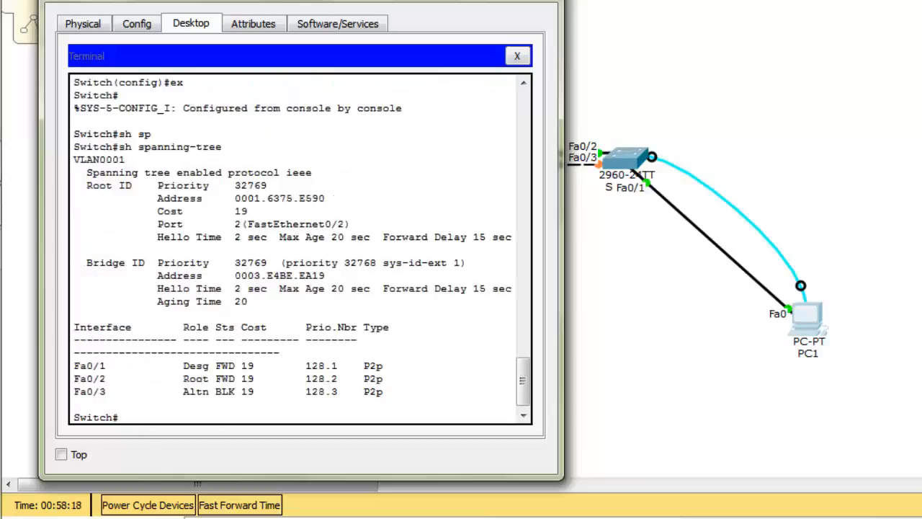
Step: Examine the root port and priority in Switch1's refreshed Root ID section and close PC1's terminal
left_click_drag(145, 224, 351, 224)
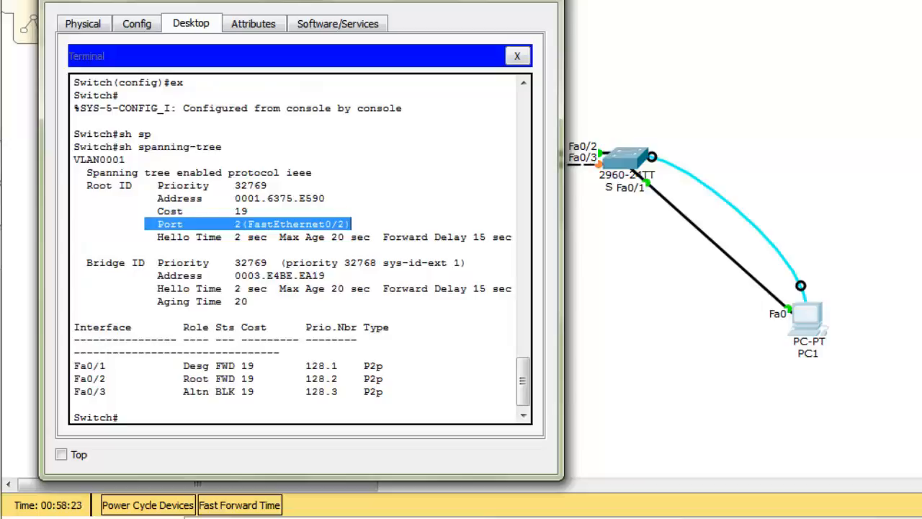
left_click_drag(158, 185, 266, 185)
left_click(517, 56)
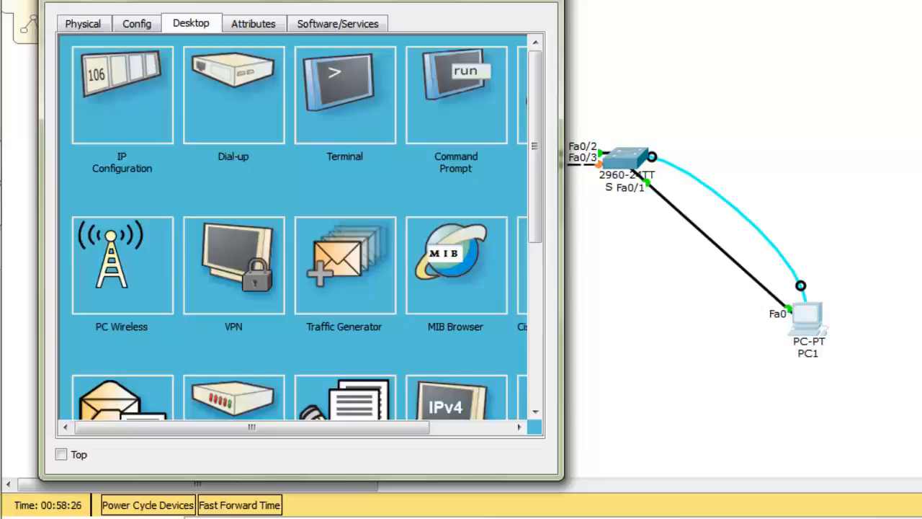
Step: Switch to PC0's terminal and examine the Root ID priority, address and root bridge line in Switch0's spanning-tree output
left_click(542, 2)
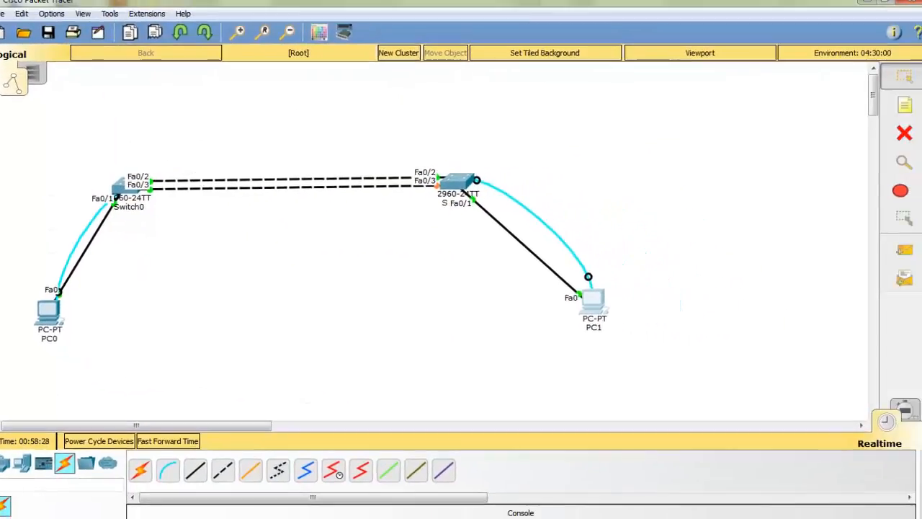
left_click(49, 311)
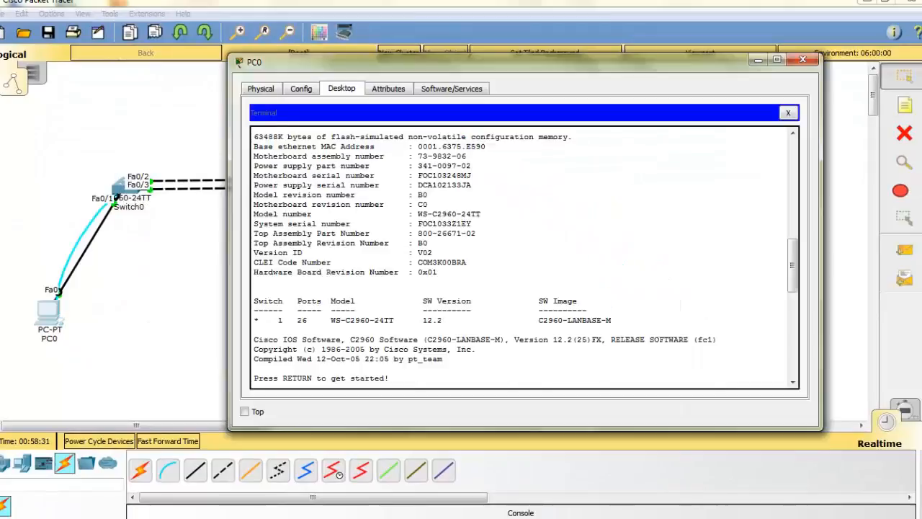
scroll(524, 258, "down", 13)
left_click(375, 236)
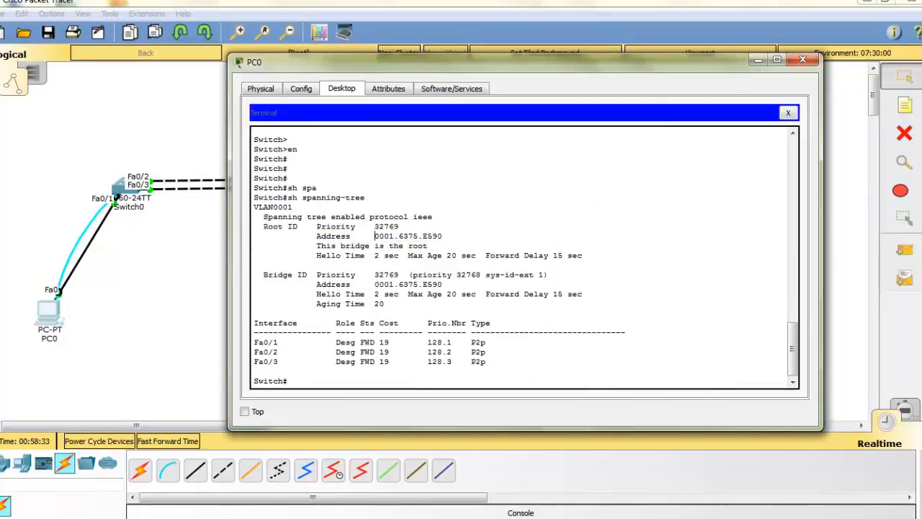
left_click_drag(317, 246, 427, 246)
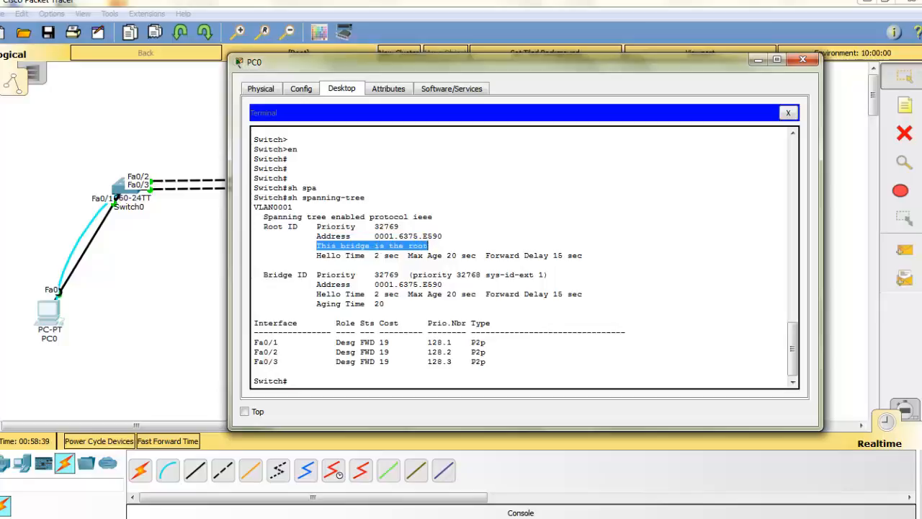
left_click_drag(317, 226, 400, 226)
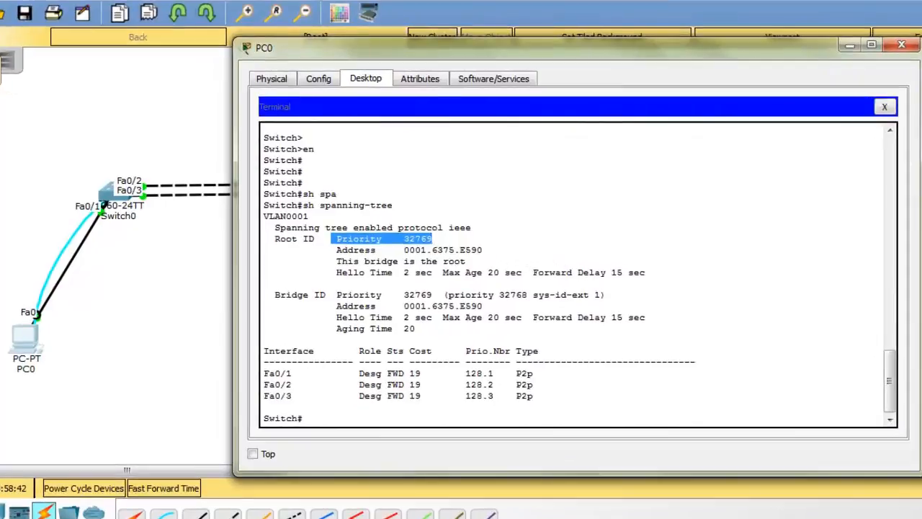
left_click_drag(327, 250, 483, 249)
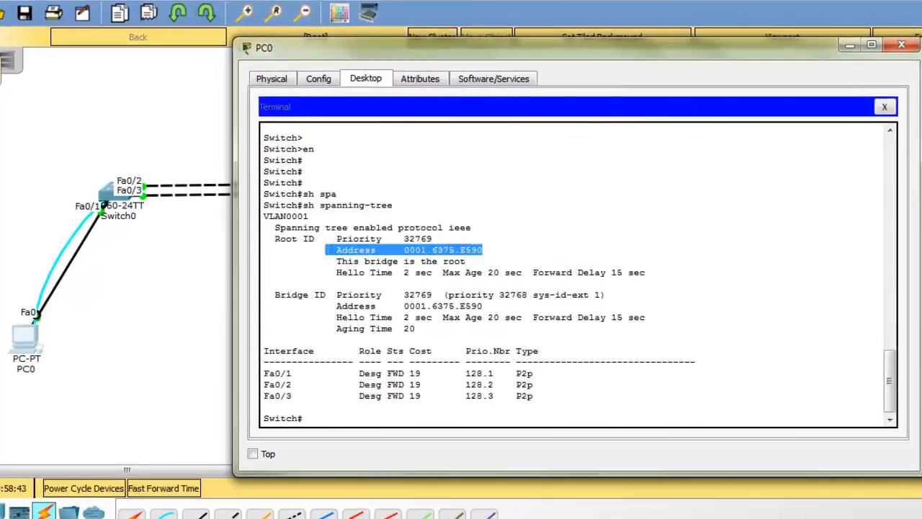
left_click(483, 250)
left_click(849, 45)
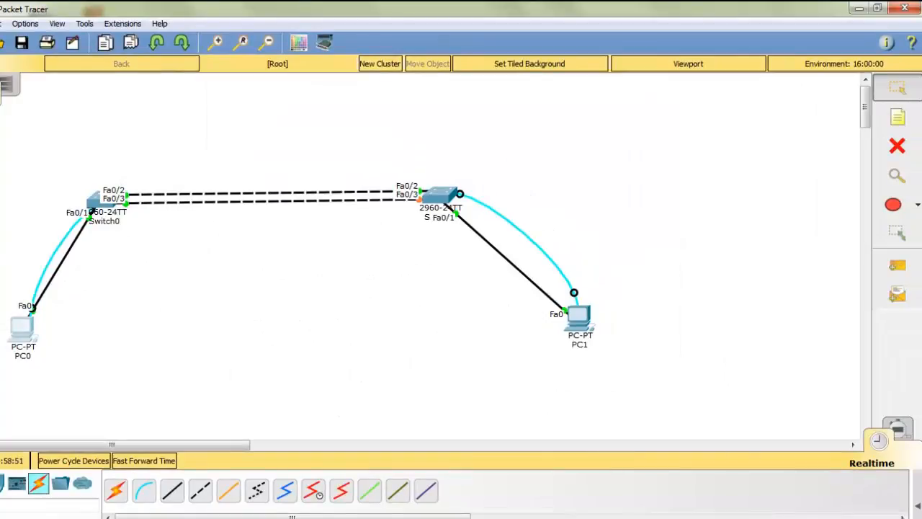
Step: Reopen PC1's terminal with the default port settings and enter Switch1's global configuration mode with conf t
left_click(579, 317)
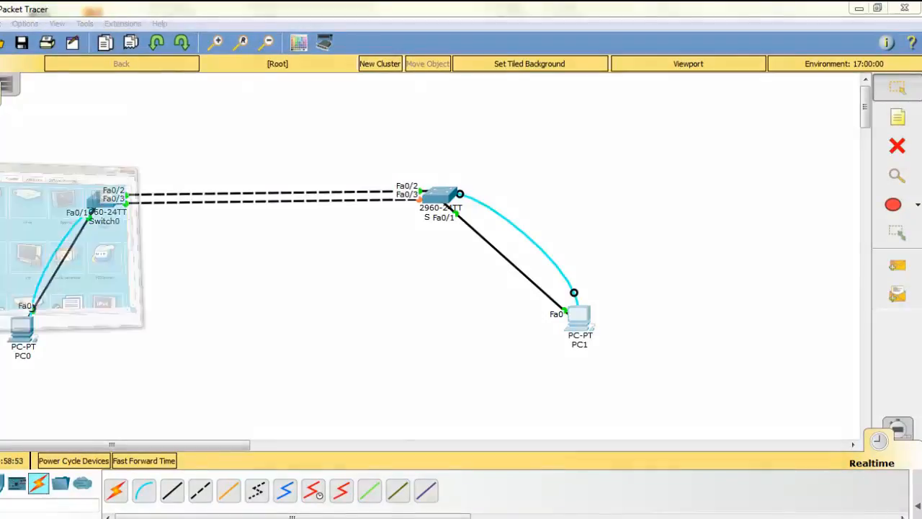
left_click(217, 137)
left_click(334, 247)
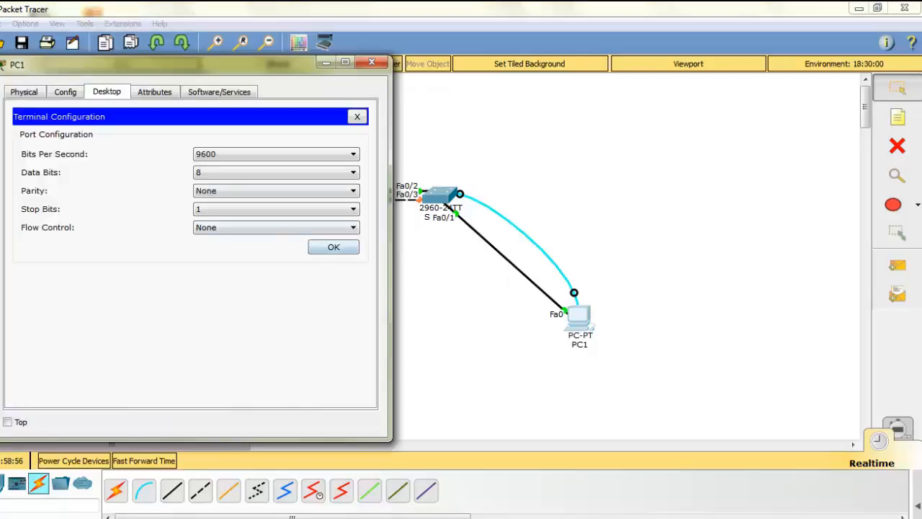
type("c")
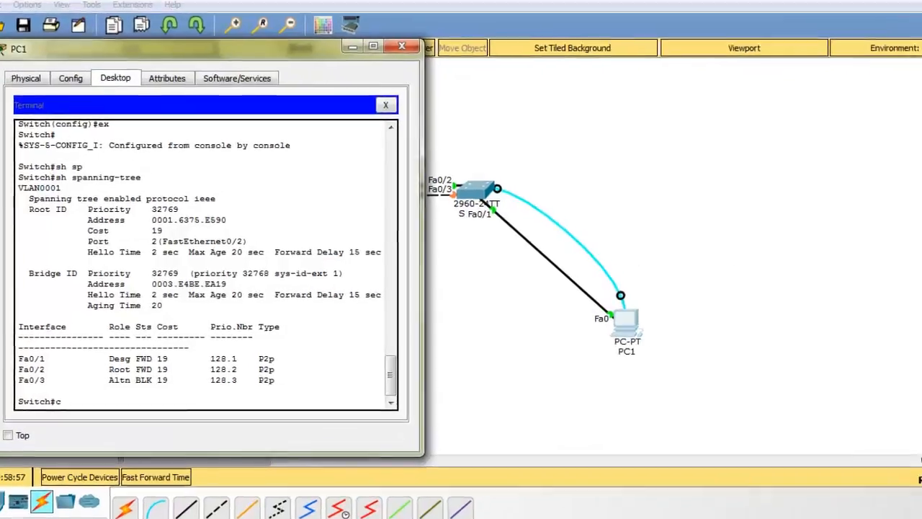
type("onf t")
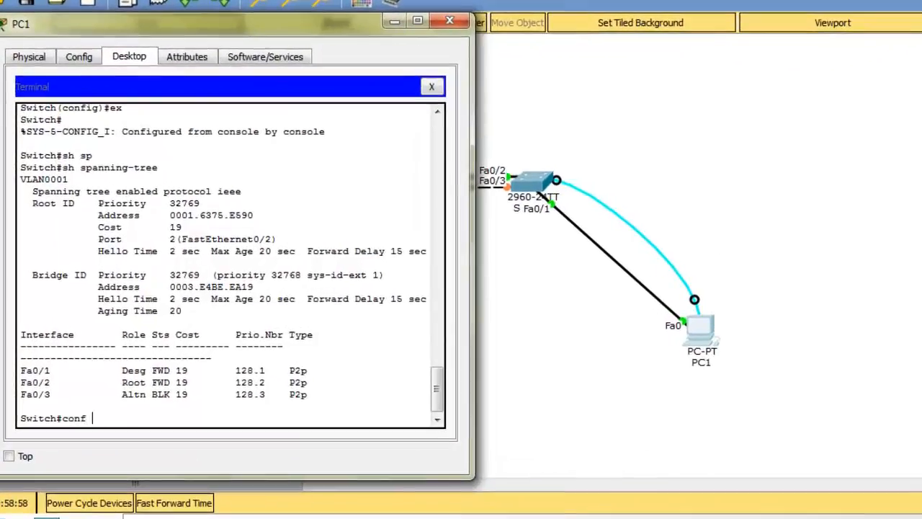
key("Return")
Step: Run spanning-tree vlan 1 in Switch1's global configuration mode
type("spa")
key("Tab")
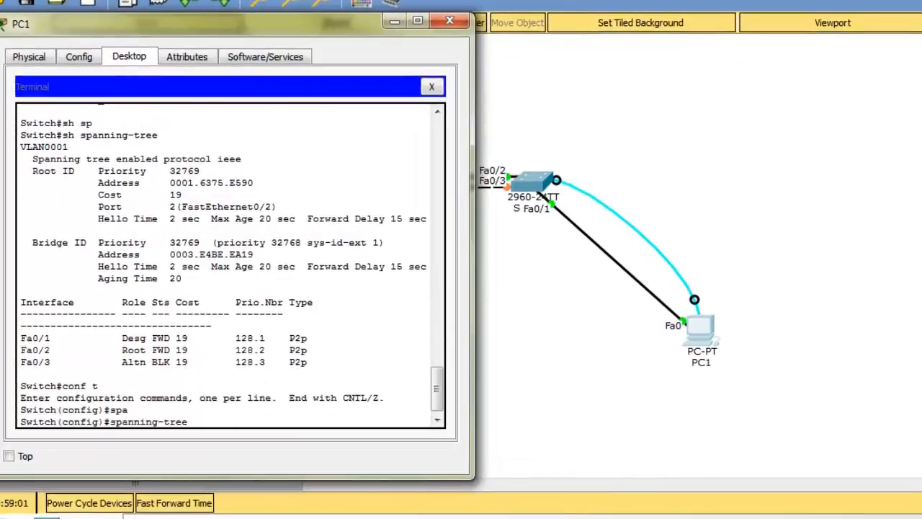
type("vlan 1")
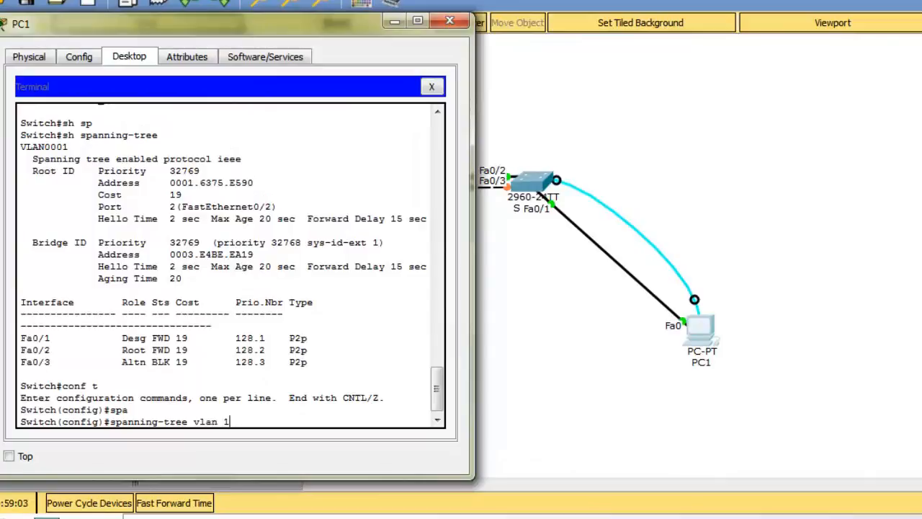
key("BackSpace")
key("BackSpace")
type("1")
left_click_drag(194, 422, 230, 422)
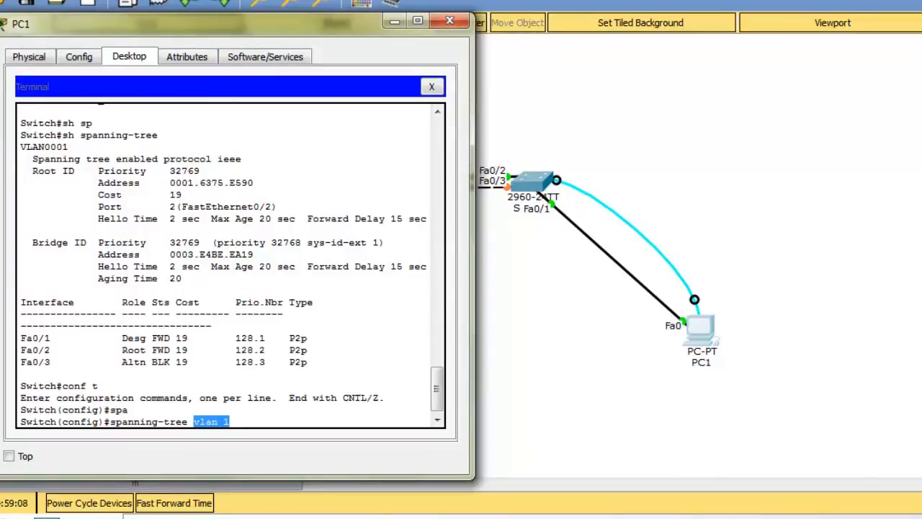
left_click_drag(110, 422, 230, 422)
key("Return")
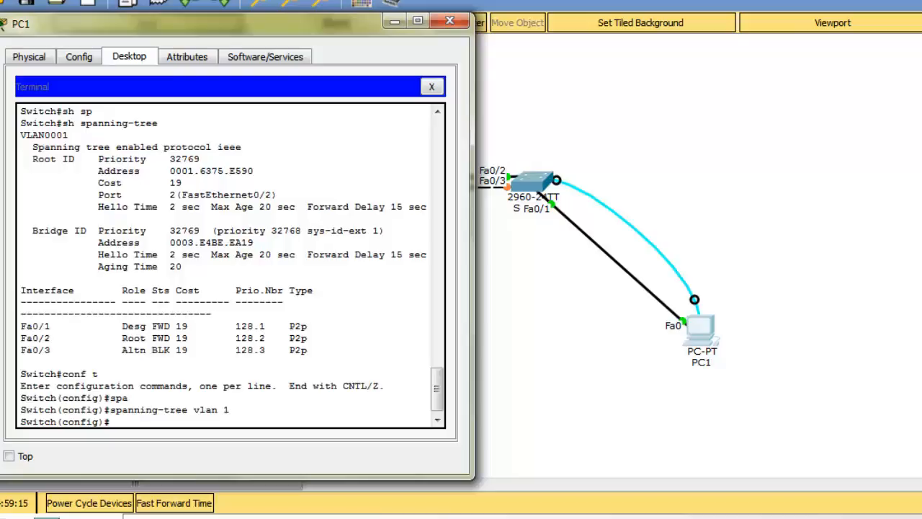
Step: Try to complete the priority keyword directly after spanning-tree, without naming a VLAN
type("s")
key("Return")
type("spa")
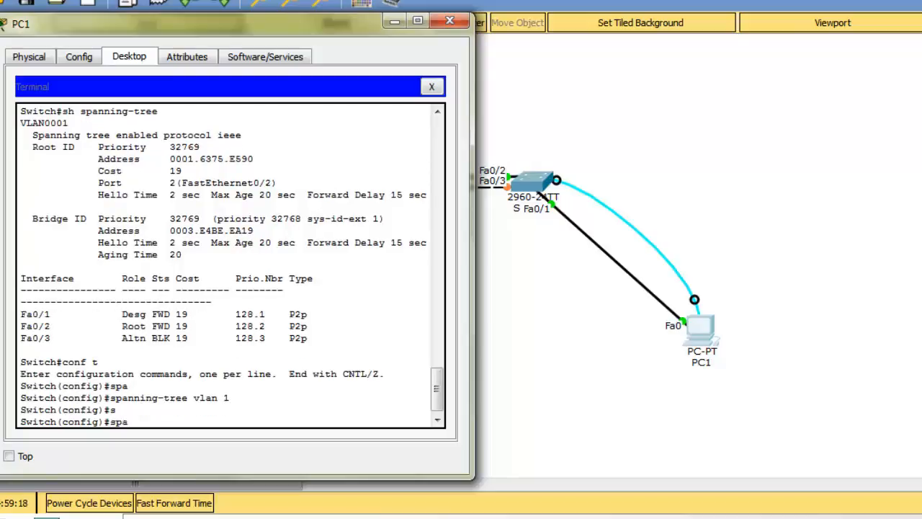
key("Tab")
type("pr")
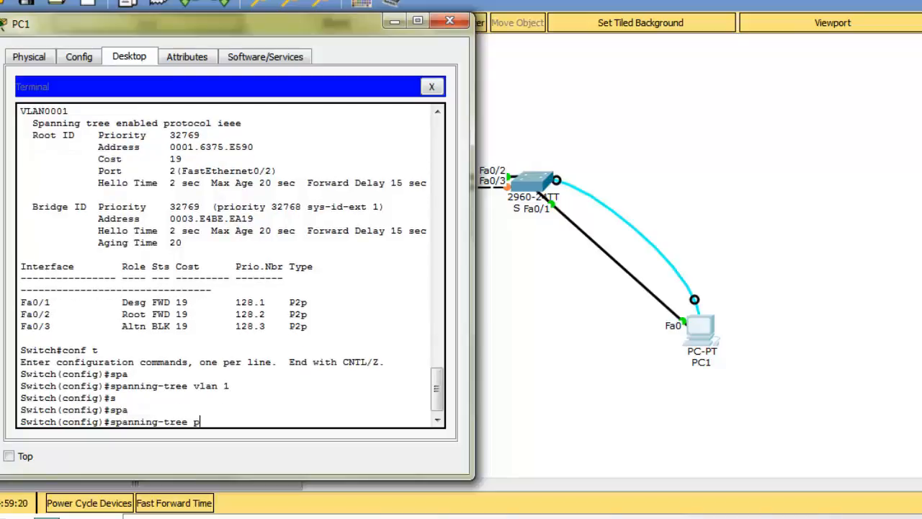
key("Tab")
type("i")
key("Tab")
key("Tab")
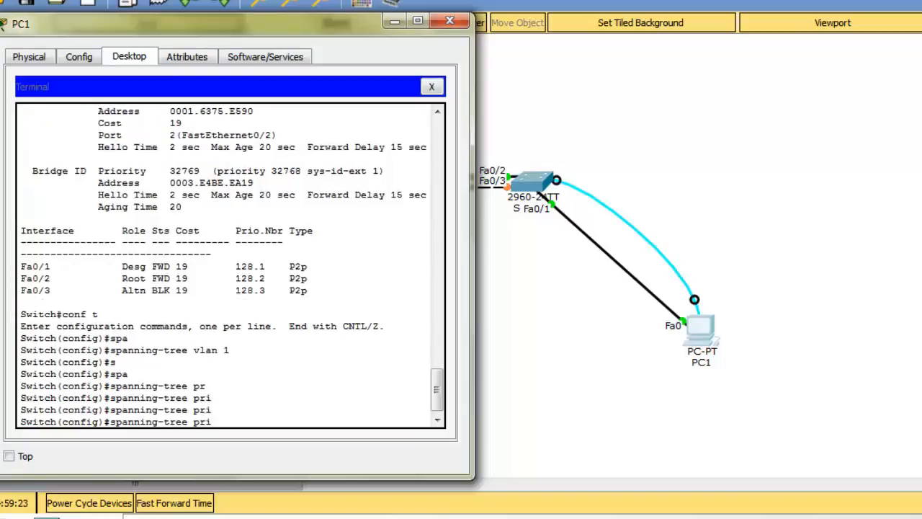
key("BackSpace")
key("BackSpace")
key("BackSpace")
Step: Extend the pending command on Switch1 to spanning-tree vlan 1 priority, leaving it without a value
type("vlan")
key("Tab")
type("1")
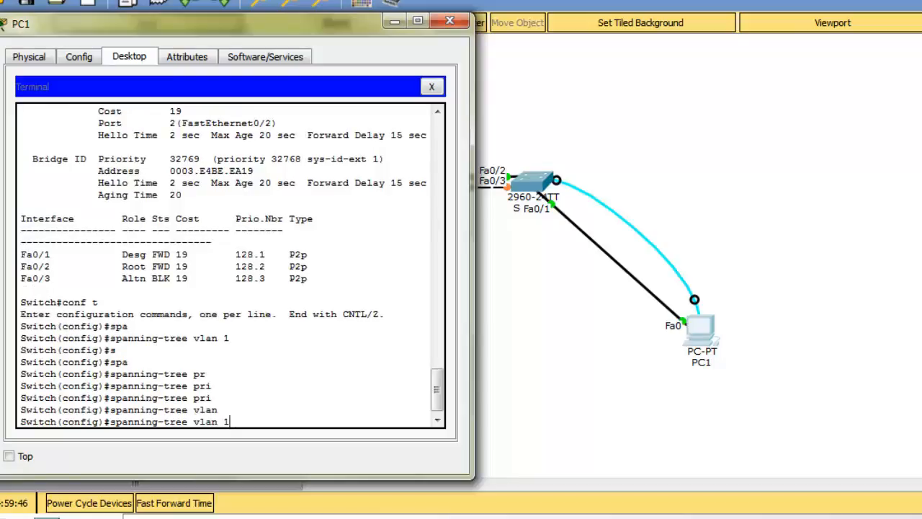
key("Tab")
type("p")
key("Tab")
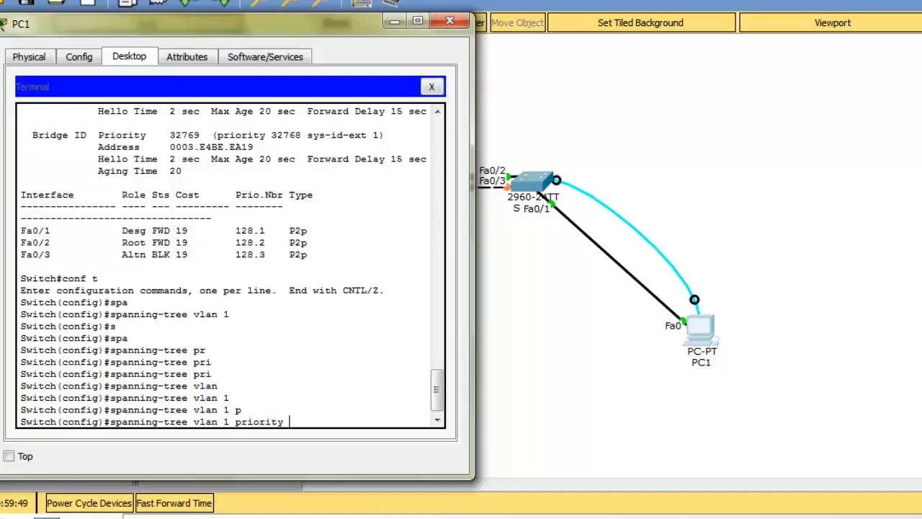
left_click_drag(230, 422, 290, 423)
left_click(290, 422)
Step: Check the Root ID priority on Switch0 through PC0's terminal and the root port in Switch1's output on PC1
left_click(395, 22)
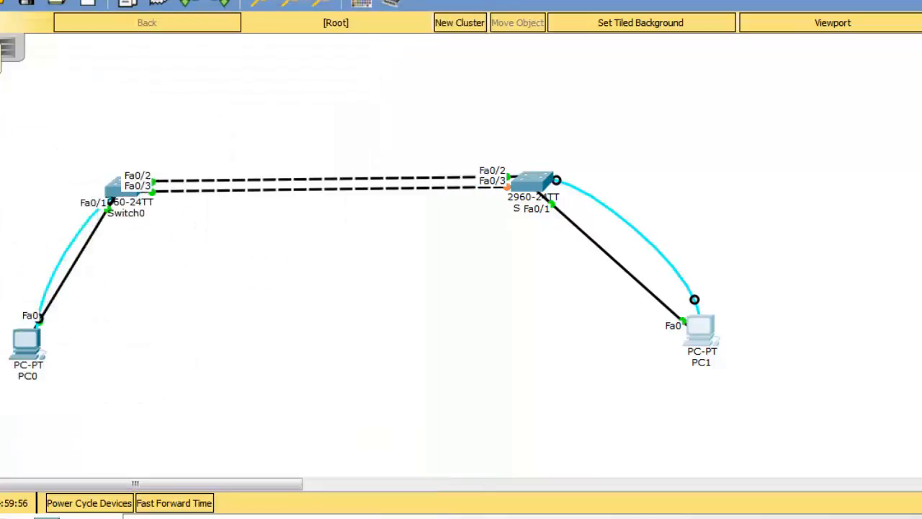
left_click(28, 343)
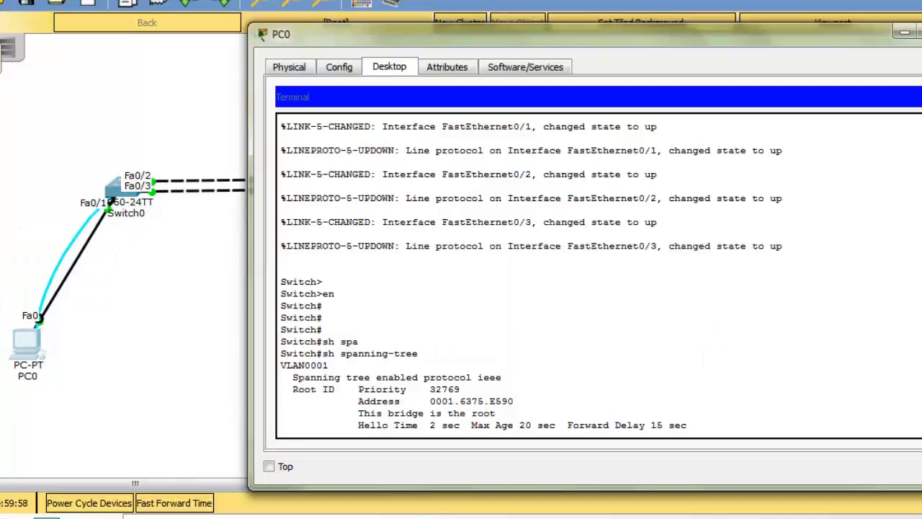
left_click_drag(358, 185, 460, 185)
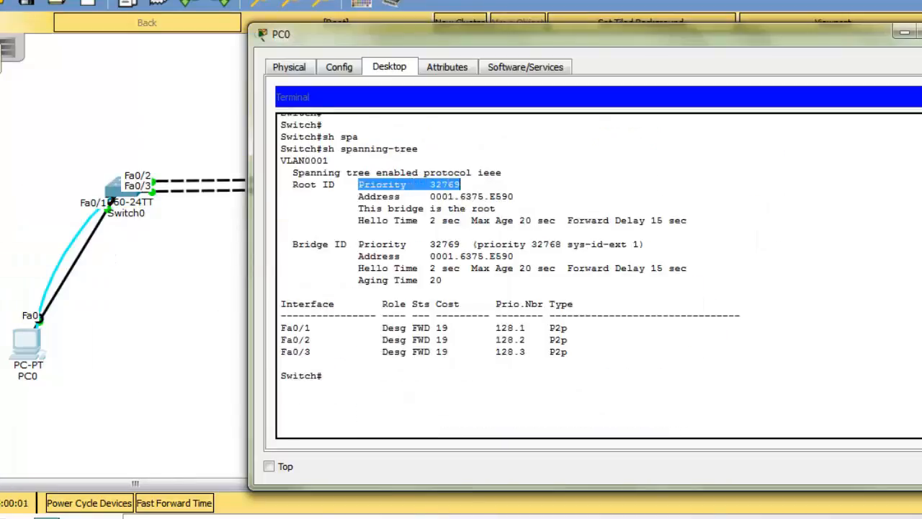
left_click(905, 32)
left_click(701, 328)
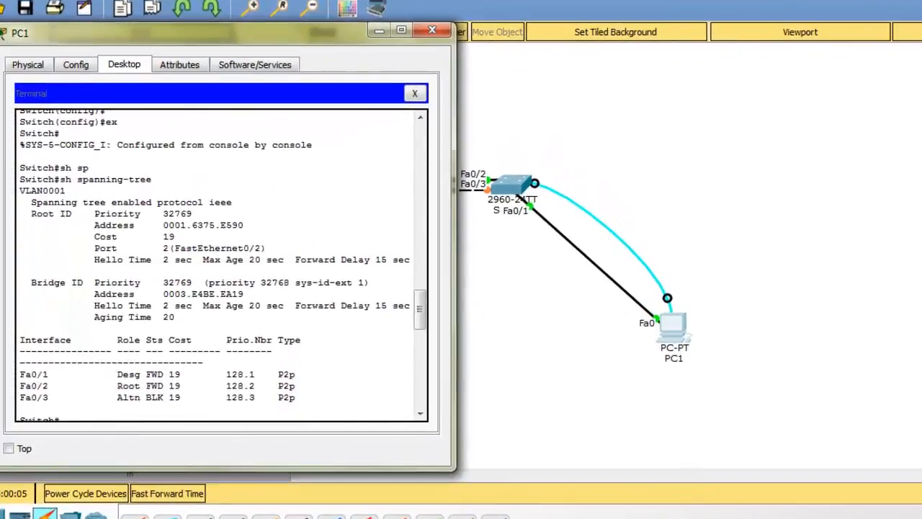
left_click_drag(137, 219, 265, 248)
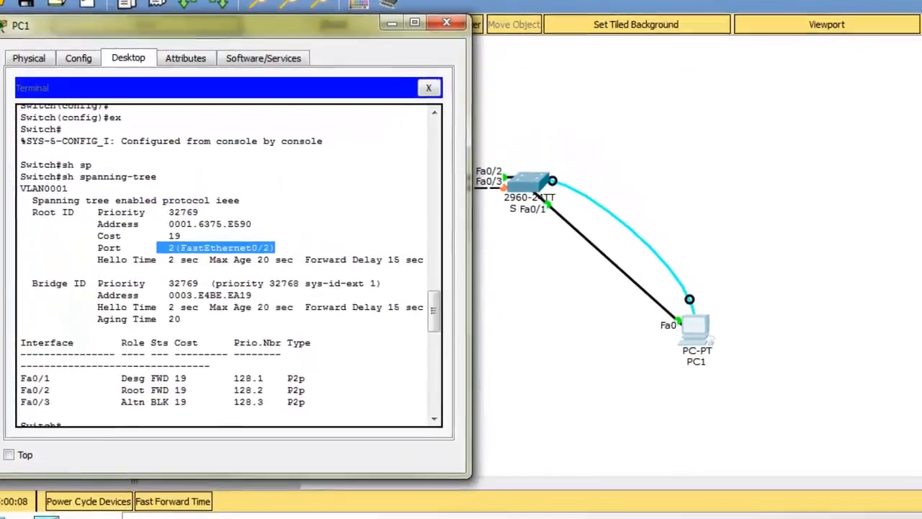
Step: Try to set Switch1's spanning-tree priority for VLAN 1 to 20
scroll(265, 248, "down", 13)
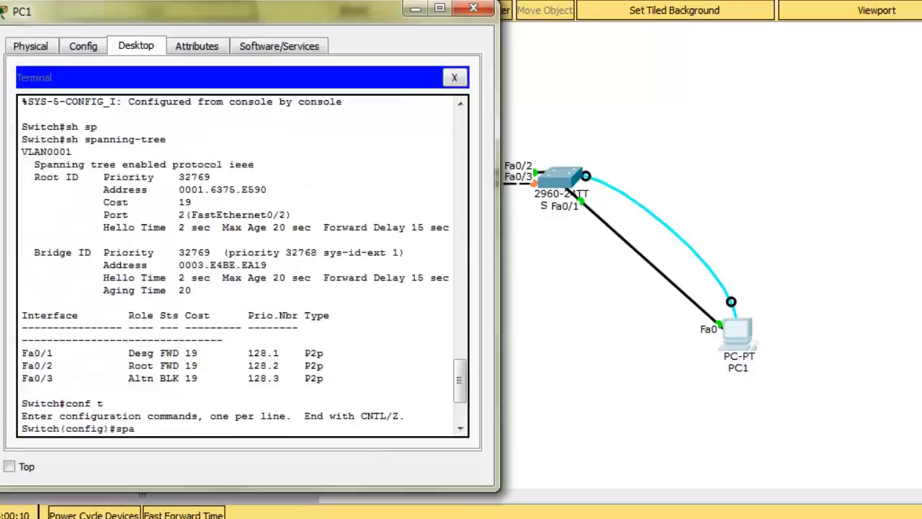
scroll(243, 267, "down", 3)
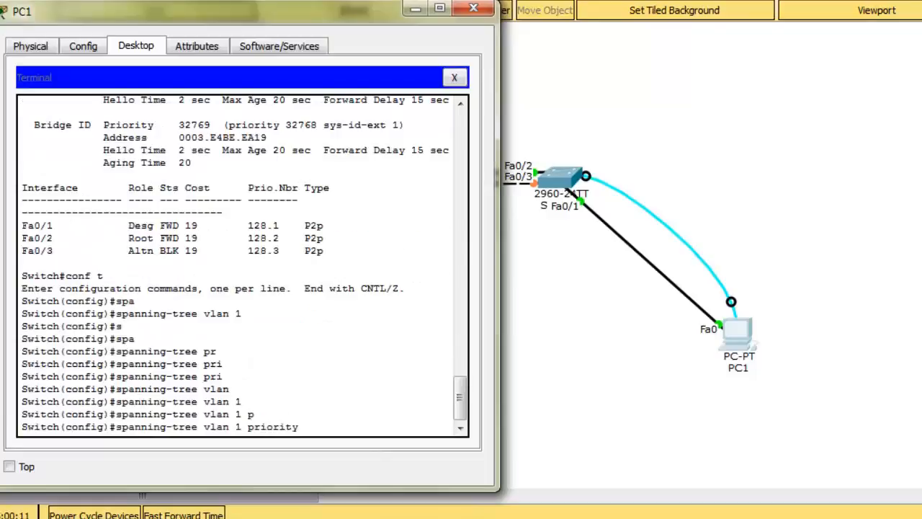
type("10")
key("BackSpace")
key("BackSpace")
type("20")
key("Return")
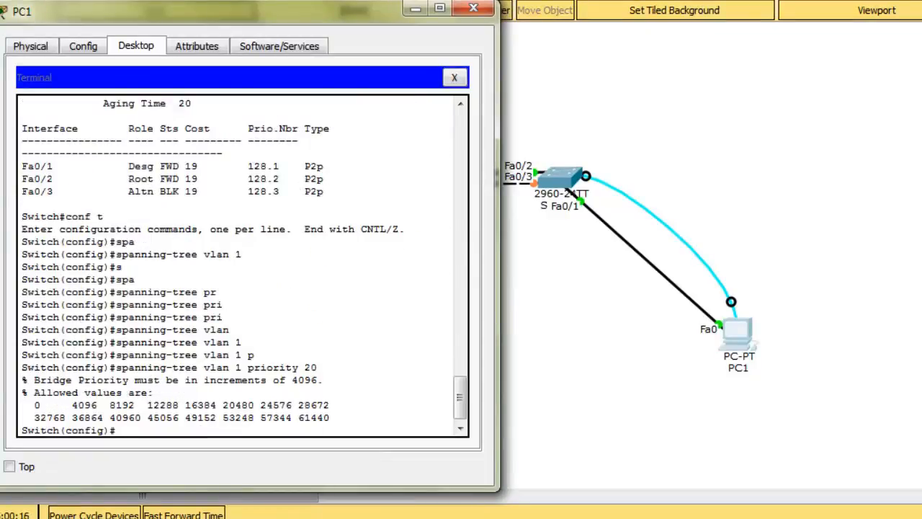
Step: Examine the rejected priority command, the required bridge priority increment and the list of allowed values
left_click_drag(242, 367, 318, 367)
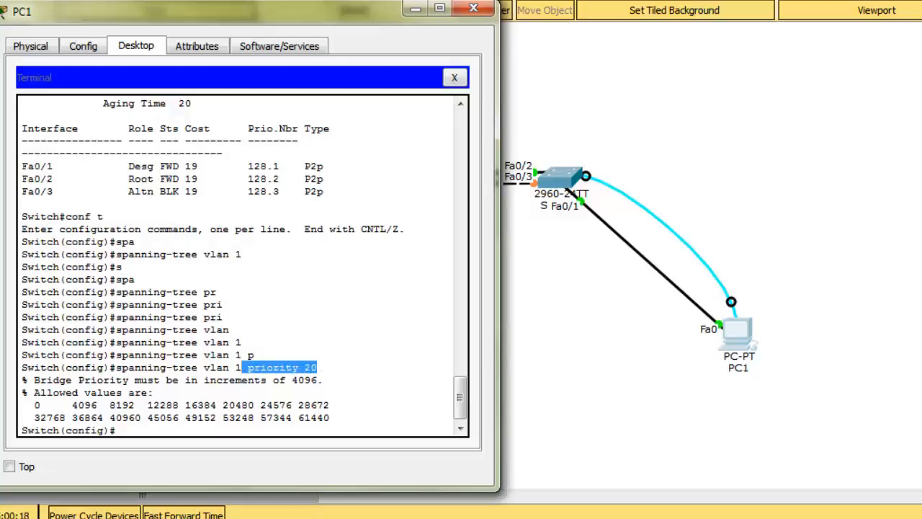
left_click_drag(22, 379, 326, 380)
left_click_drag(22, 393, 150, 393)
left_click(150, 393)
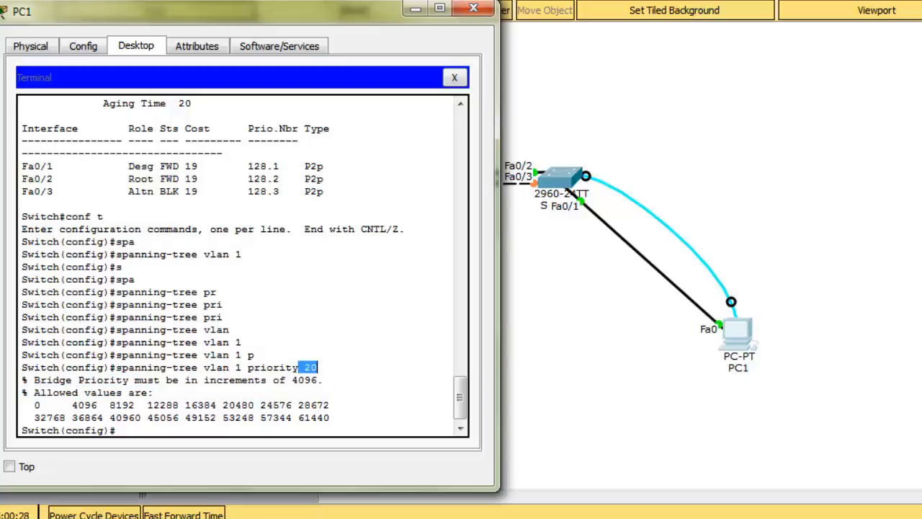
left_click_drag(33, 405, 330, 417)
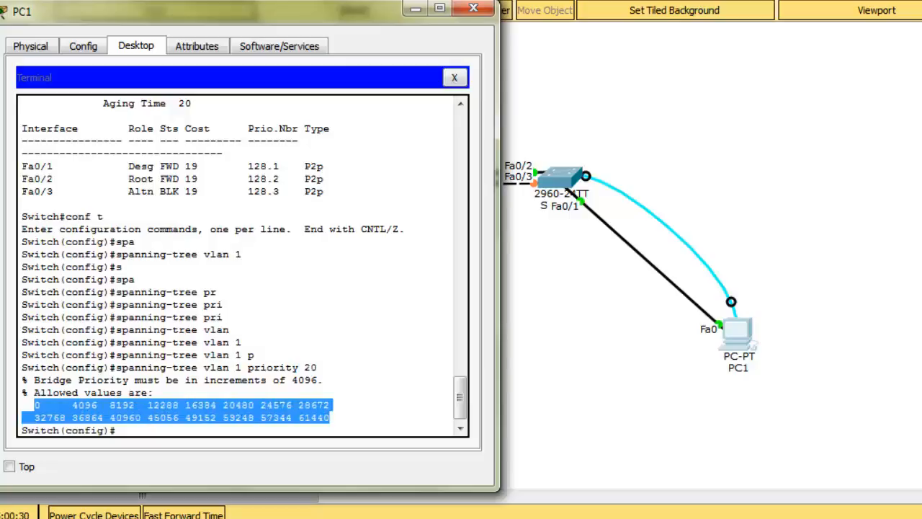
left_click(330, 418)
left_click_drag(66, 405, 105, 405)
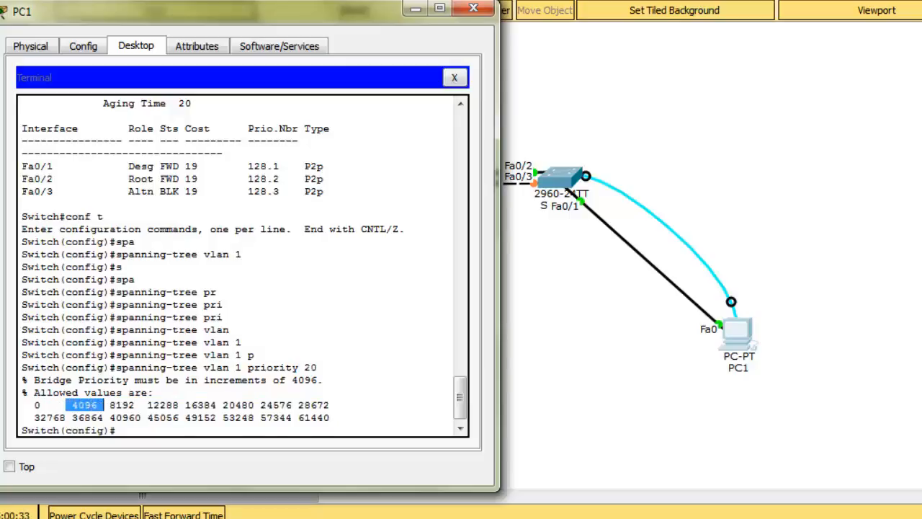
left_click_drag(34, 405, 155, 394)
left_click(72, 405)
left_click(41, 405)
left_click_drag(28, 405, 41, 405)
left_click(44, 405)
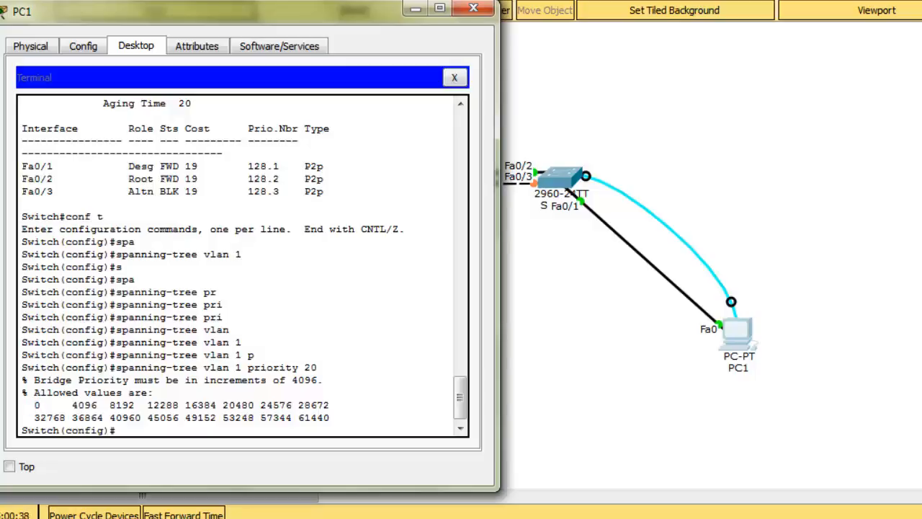
Step: Set Switch1's spanning-tree priority for VLAN 1 to 0
type("s")
key("Tab")
type("p")
key("Tab")
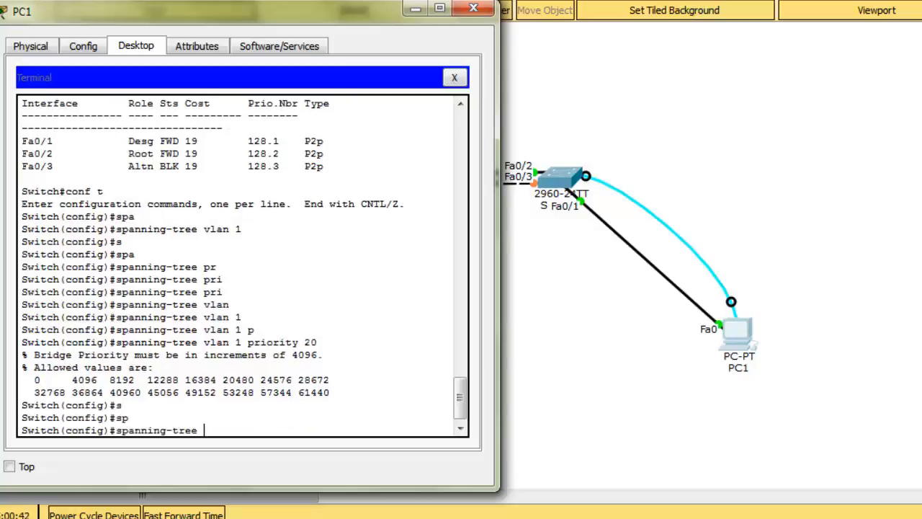
type("vlan 1 pr")
key("Tab")
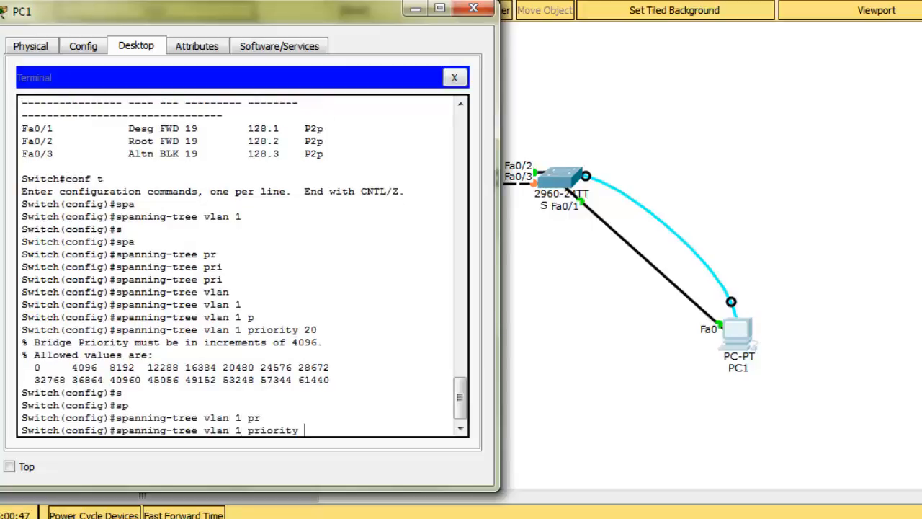
type("0")
key("Return")
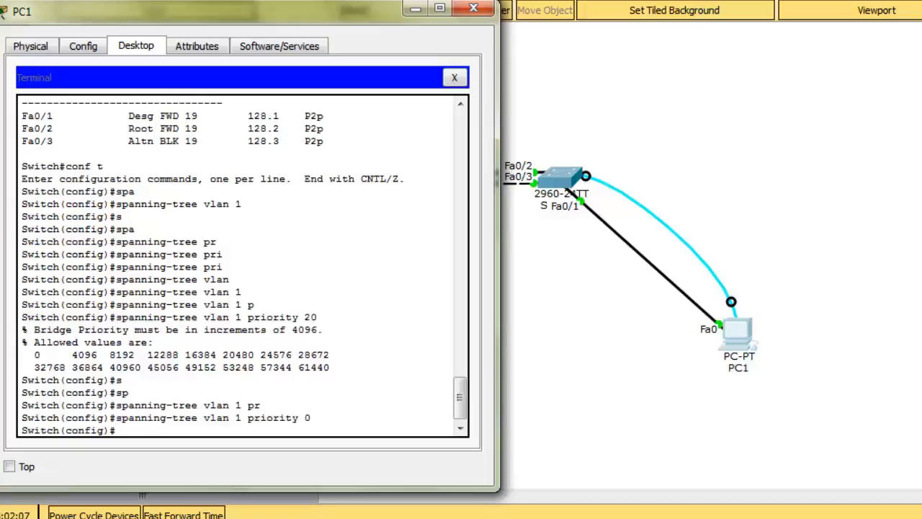
Step: Display Switch1's spanning-tree details from configuration mode with do sh spanning-tree
left_click_drag(311, 418, 304, 417)
left_click(116, 430)
type("do sh sp")
key("Tab")
type("an")
key("Tab")
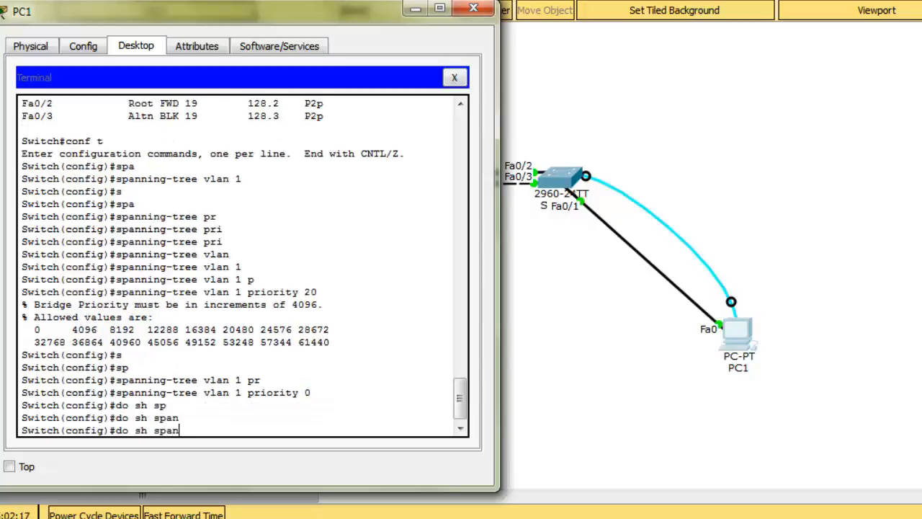
type("ning-tree")
key("Return")
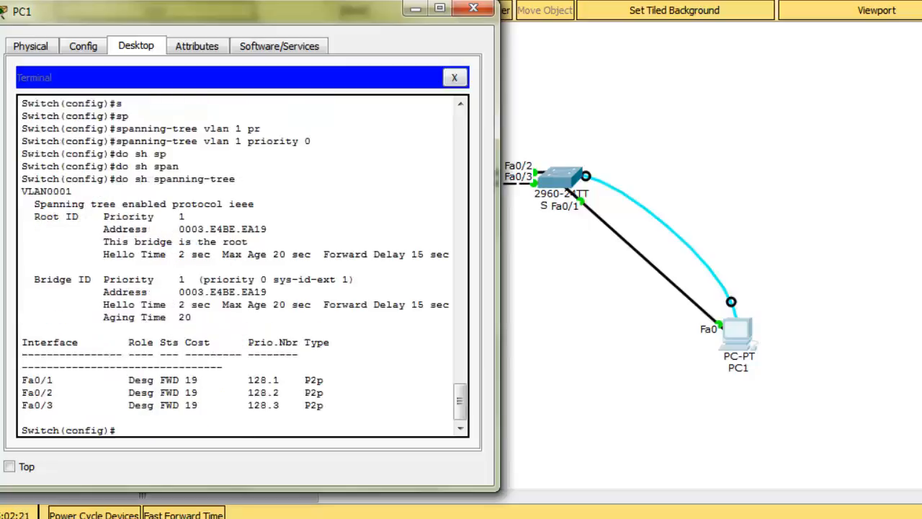
Step: Examine the do sh spanning-tree command and the Root ID priority and root bridge status in Switch1's new output
left_click_drag(153, 178, 236, 178)
left_click_drag(128, 179, 236, 179)
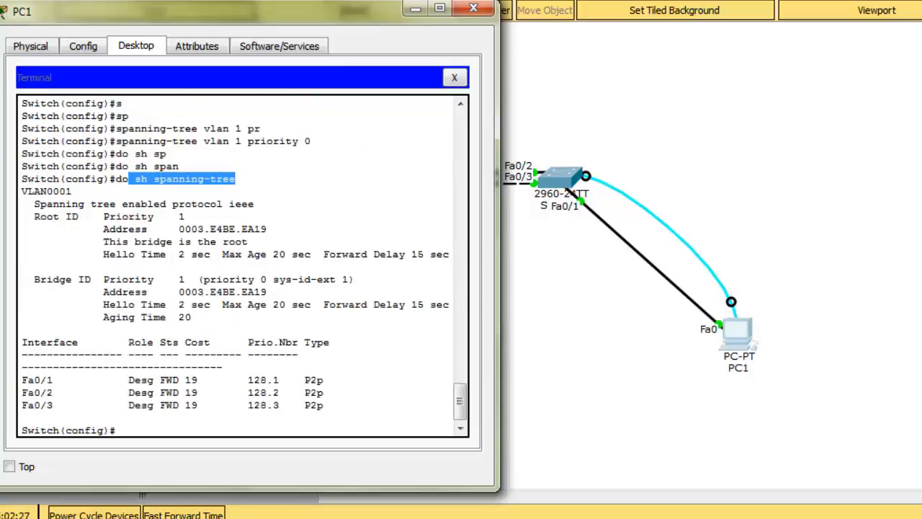
left_click_drag(61, 179, 129, 179)
left_click(148, 228)
scroll(148, 228, "down", 1)
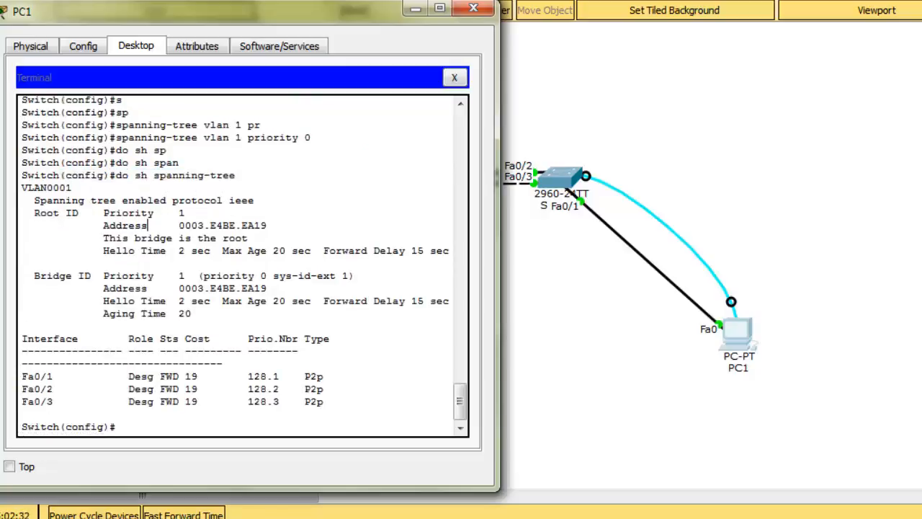
left_click_drag(103, 213, 185, 213)
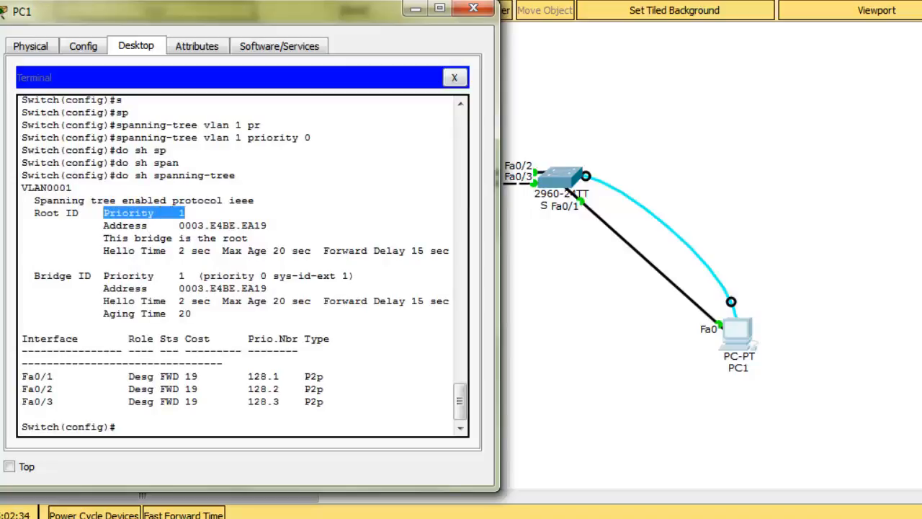
left_click_drag(103, 238, 249, 238)
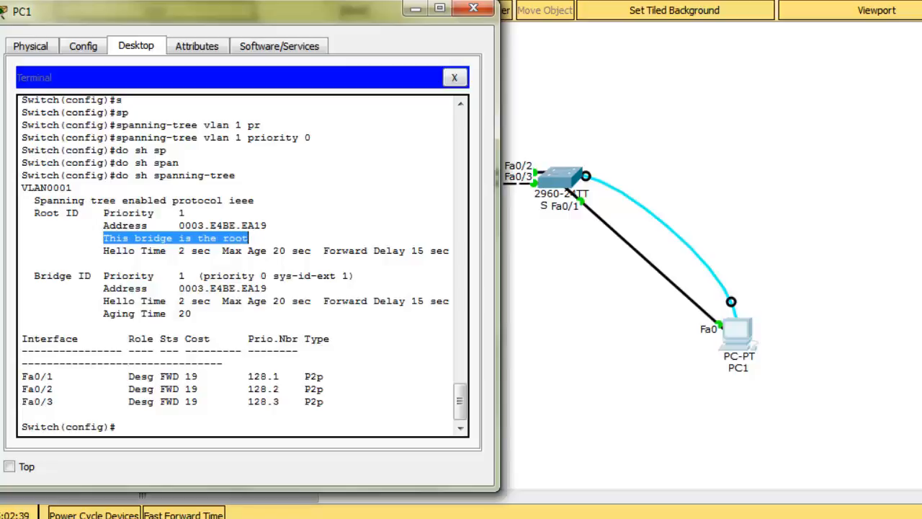
Step: Compare the Root ID priority and root port in Switch1's earlier spanning-tree output with the Root ID section of the latest output
scroll(243, 265, "up", 15)
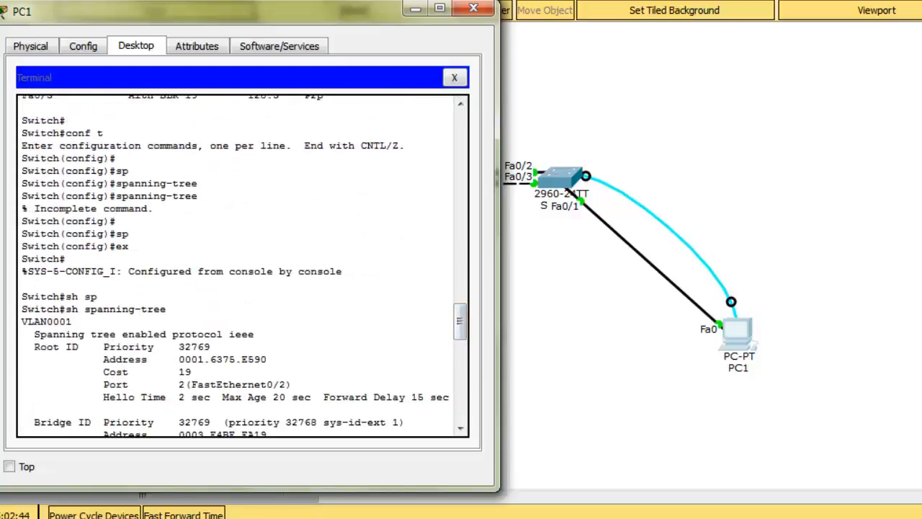
left_click_drag(96, 347, 210, 346)
left_click_drag(97, 383, 291, 384)
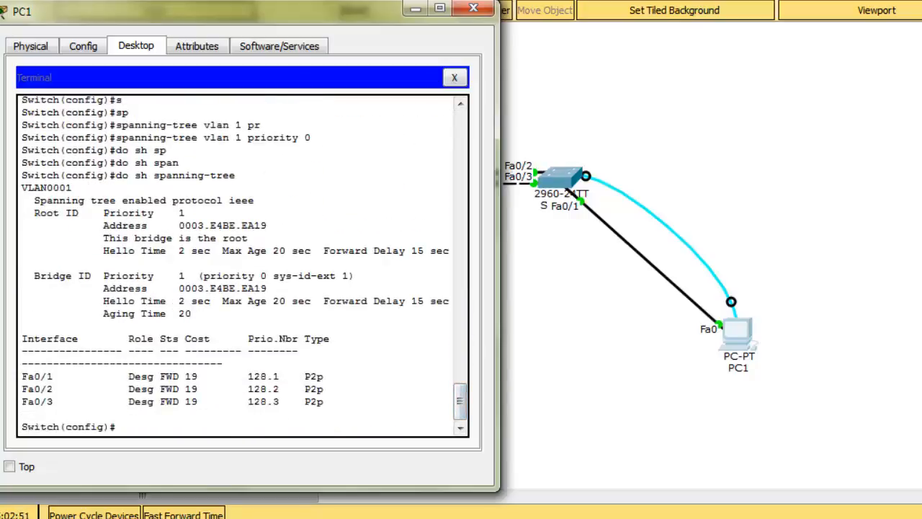
left_click_drag(96, 213, 186, 212)
left_click_drag(103, 238, 248, 237)
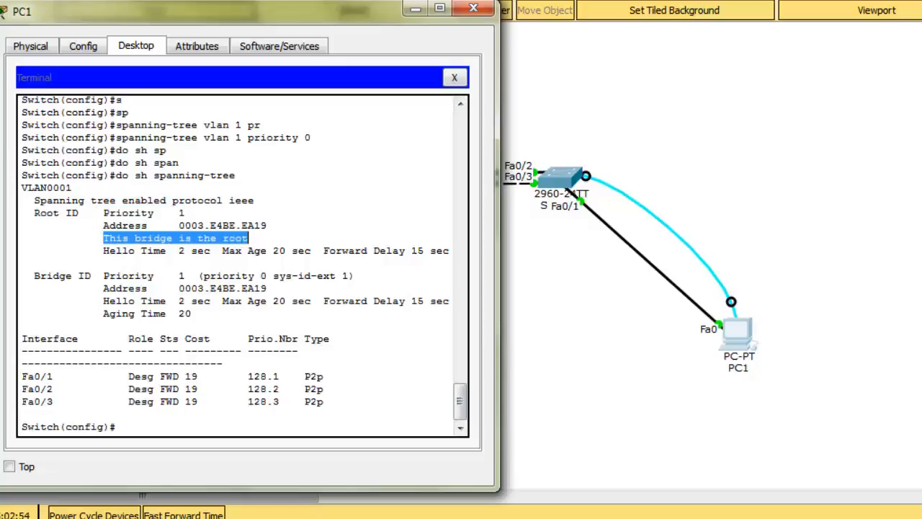
Step: Check the link states in the topology, and return to PC1's terminal to review the spanning-tree vlan 1 command in the history
left_click(416, 9)
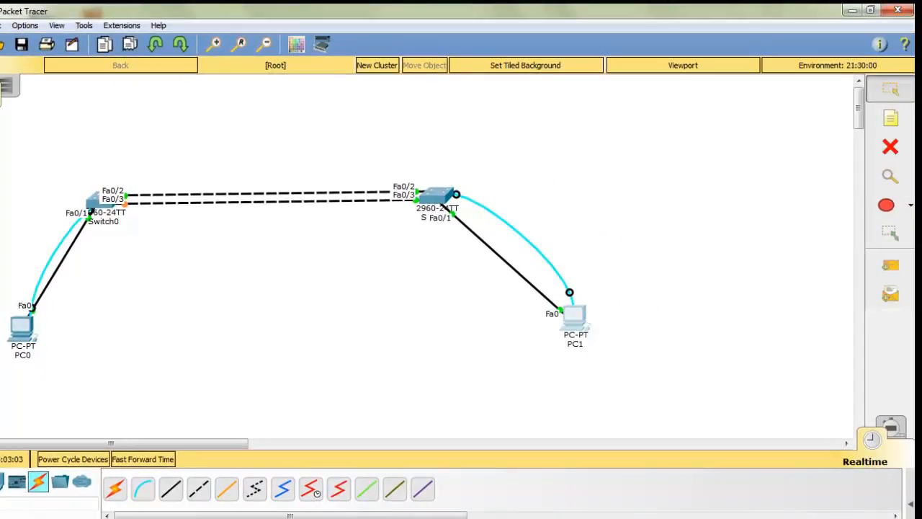
key("alt+Tab")
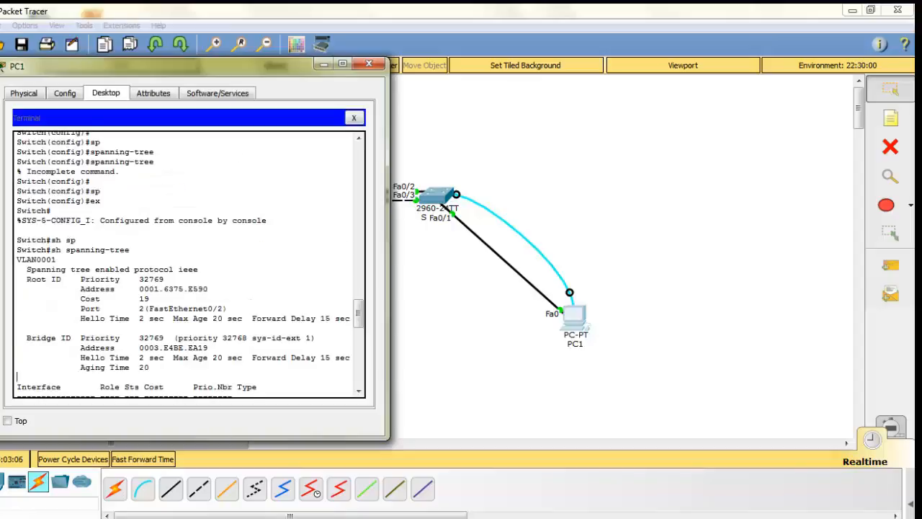
key("Return")
scroll(189, 263, "up", 9)
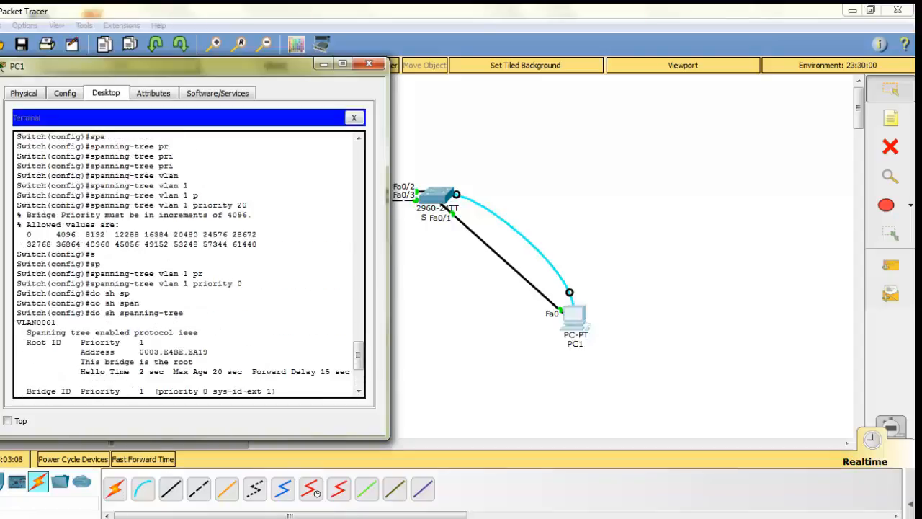
scroll(189, 264, "down", 1)
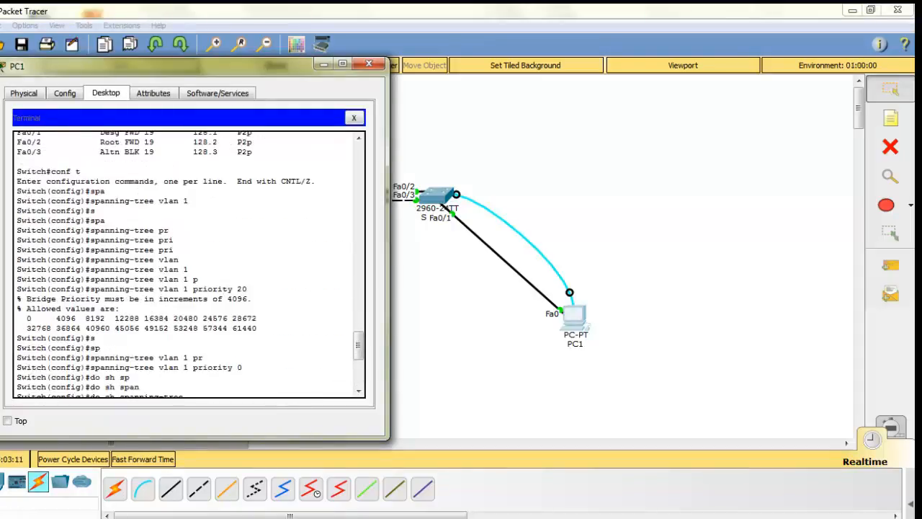
scroll(188, 264, "up", 1)
scroll(189, 263, "up", 1)
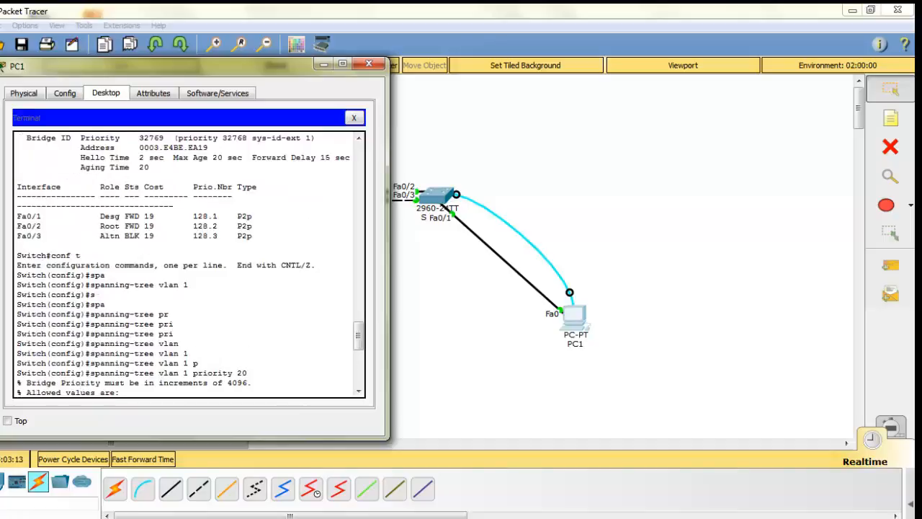
scroll(189, 264, "down", 2)
left_click_drag(85, 200, 188, 200)
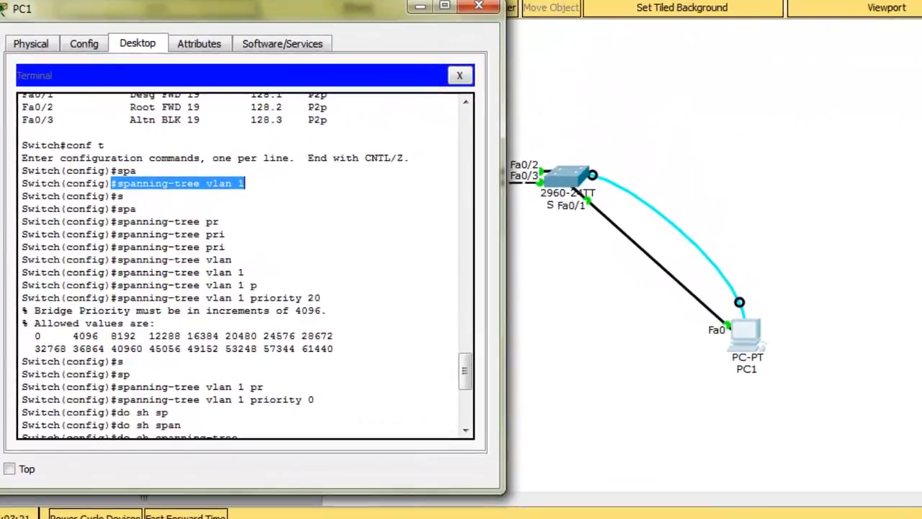
Step: Review the spanning-tree vlan 1 priority syntax, the allowed priority values and the priority 0 command in Switch1's history
scroll(245, 267, "up", 2)
scroll(245, 266, "down", 4)
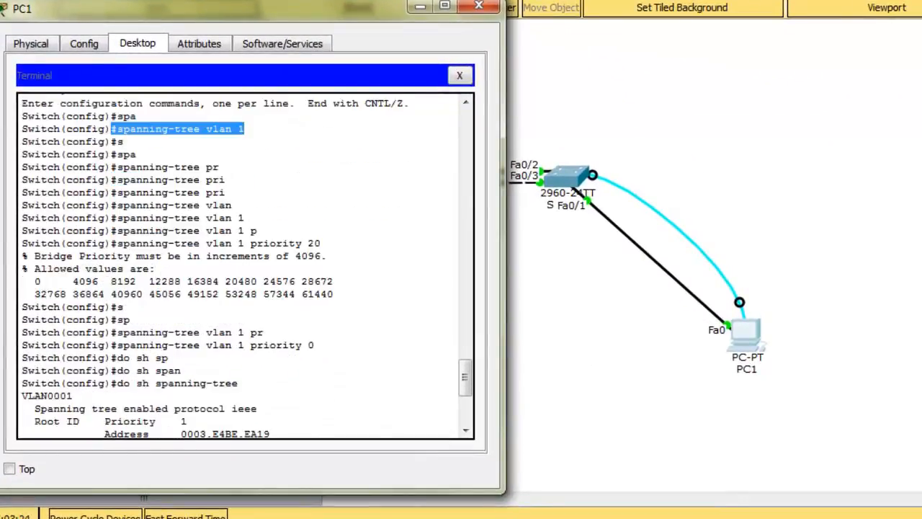
left_click_drag(118, 244, 302, 244)
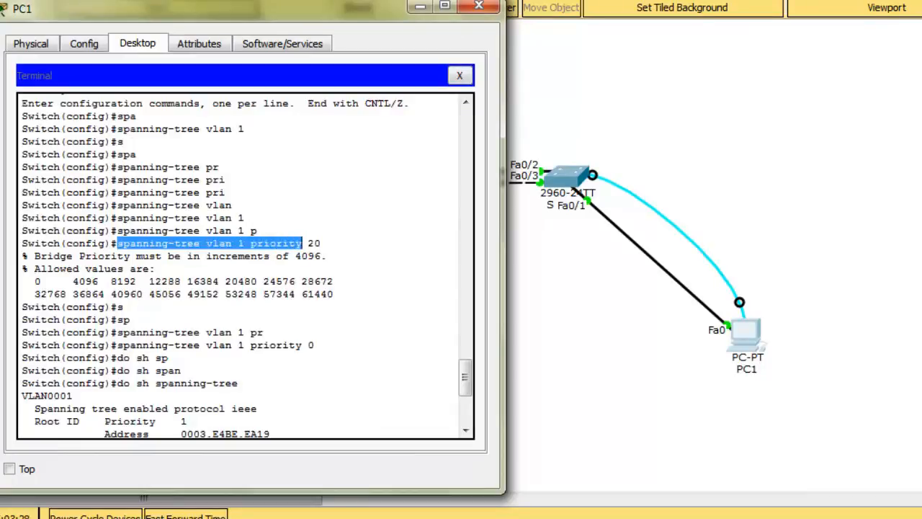
left_click_drag(34, 281, 333, 294)
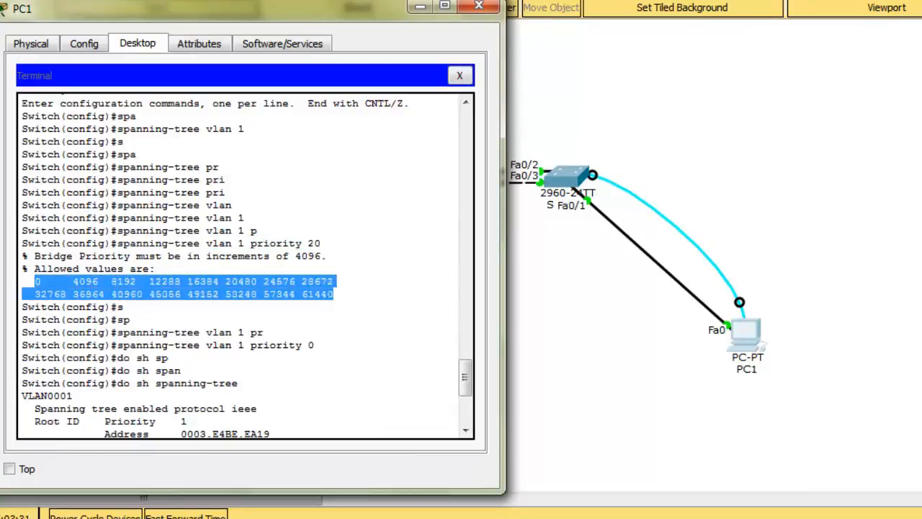
left_click(334, 293)
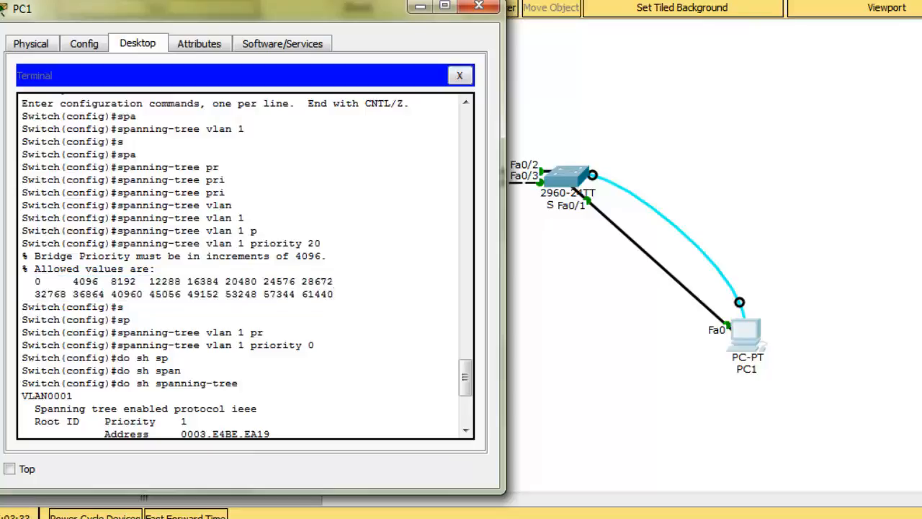
left_click_drag(117, 345, 314, 345)
left_click_drag(250, 345, 315, 345)
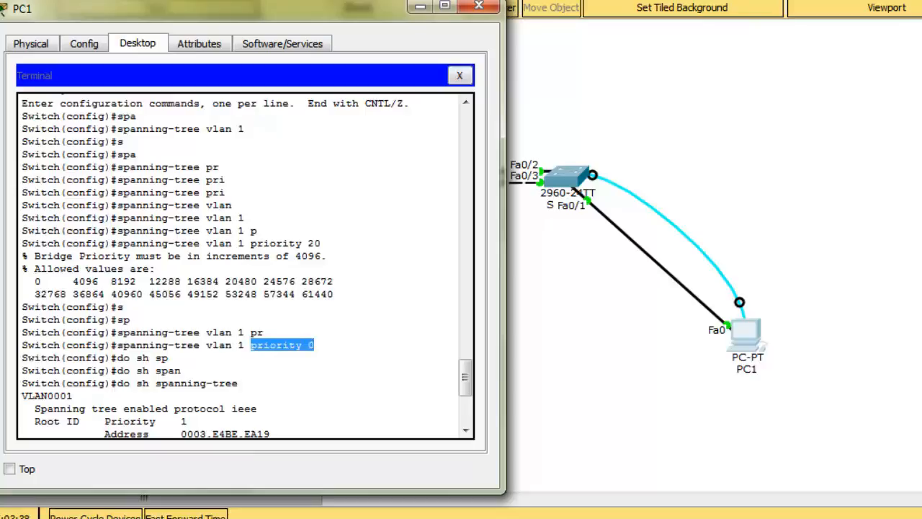
Step: Recheck the Root ID priority in Switch1's latest spanning-tree output
left_click(168, 358)
scroll(245, 265, "down", 3)
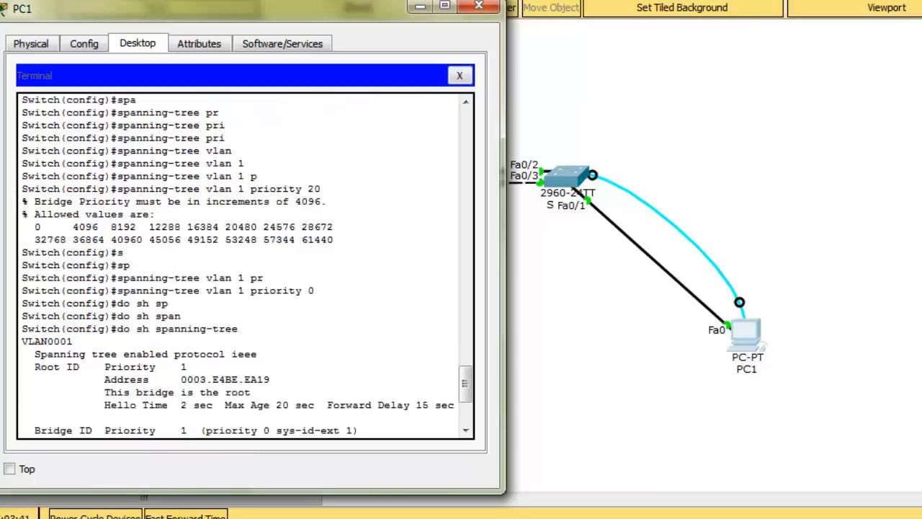
left_click_drag(117, 220, 186, 203)
scroll(239, 220, "down", 2)
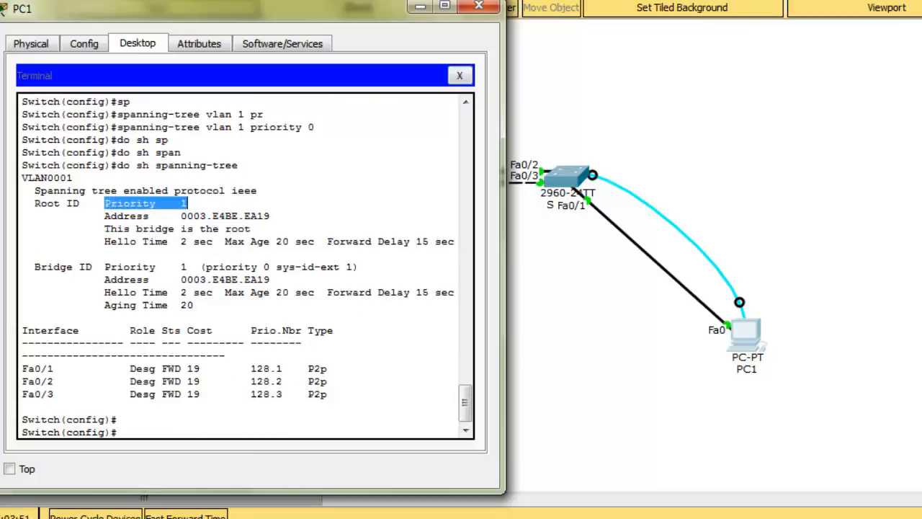
Step: Bring up PC0's terminal and enter privileged and global configuration mode on Switch0
left_click(420, 7)
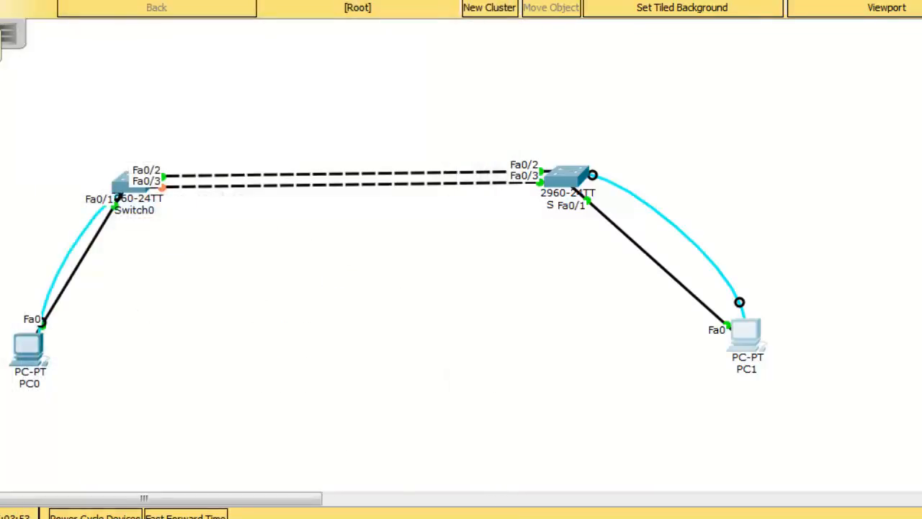
left_click(28, 349)
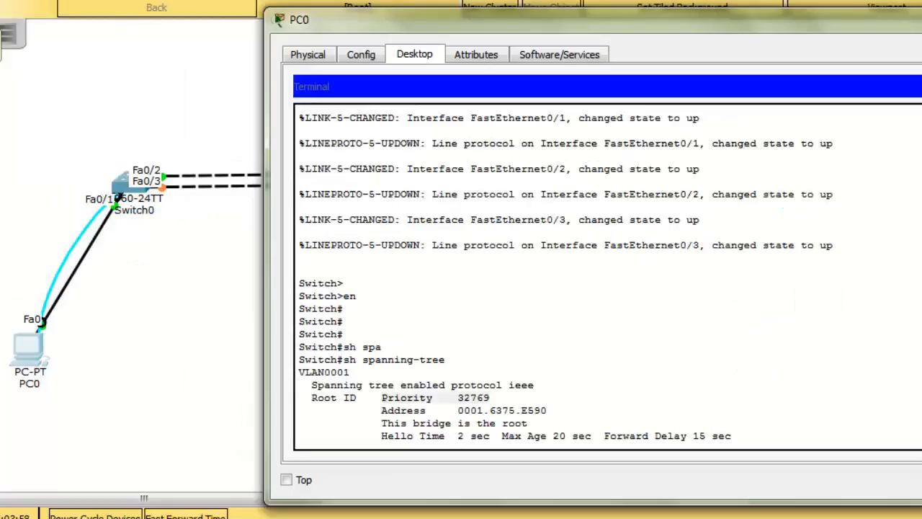
left_click(452, 358)
key("Return")
key("Return")
type("en")
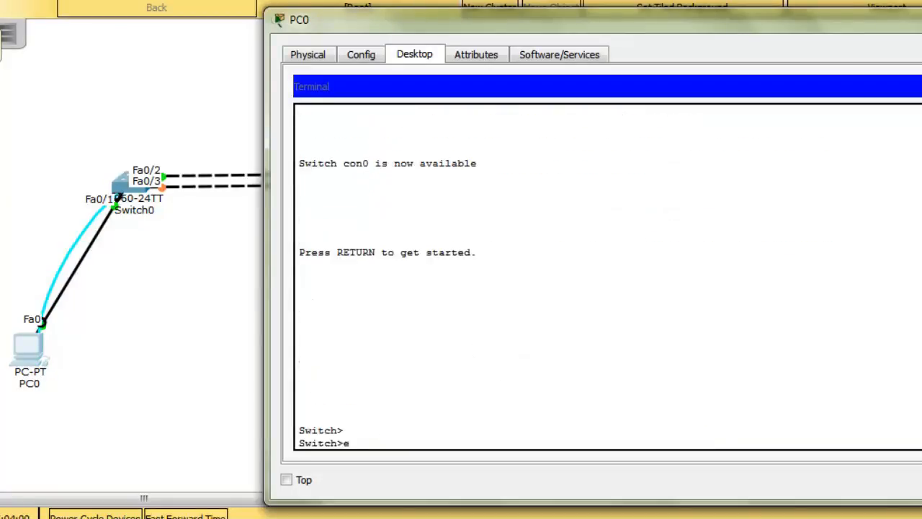
key("Return")
key("Return")
type("conf t")
key("Return")
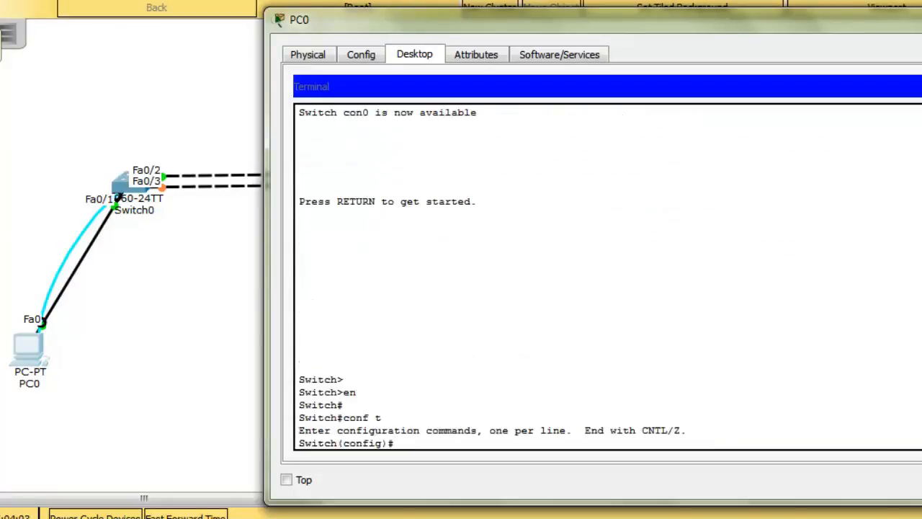
Step: Display Switch0's spanning-tree details with do sh spanning-tree
type("do sh spanning")
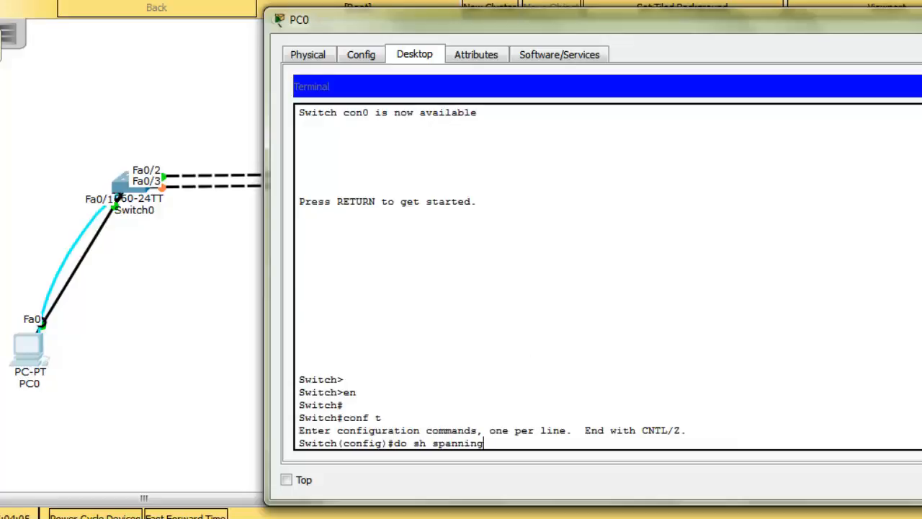
type("-tree")
key("Return")
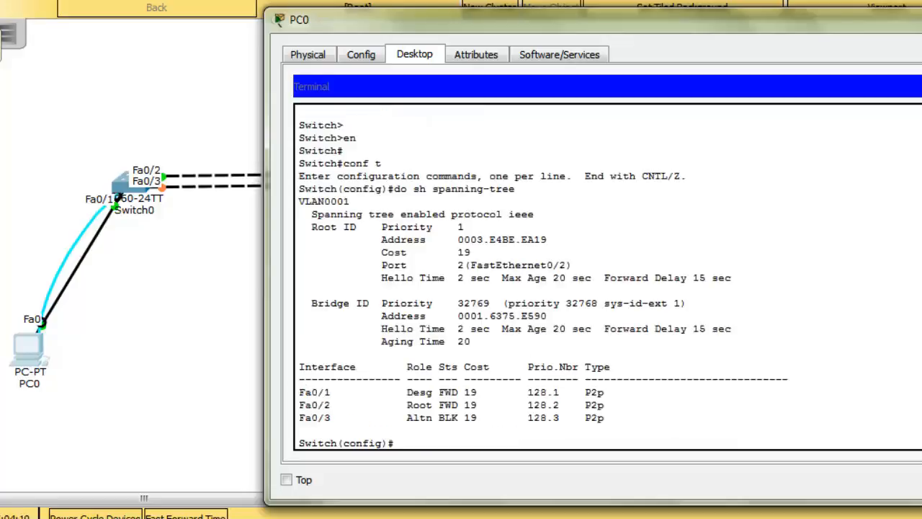
Step: Examine the Root ID priority, address, cost and port in Switch0's output, and close PC0's terminal
left_click_drag(374, 227, 465, 226)
left_click(465, 227)
left_click_drag(465, 227, 471, 252)
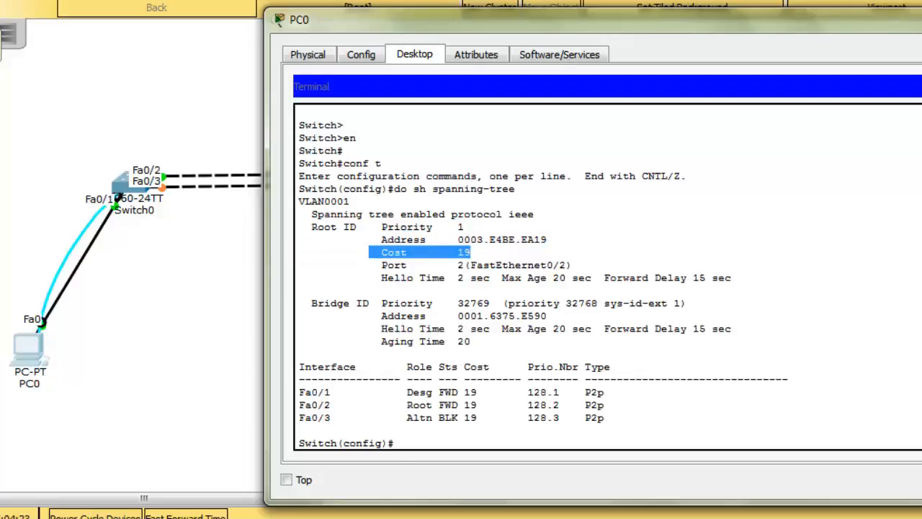
left_click_drag(375, 239, 548, 239)
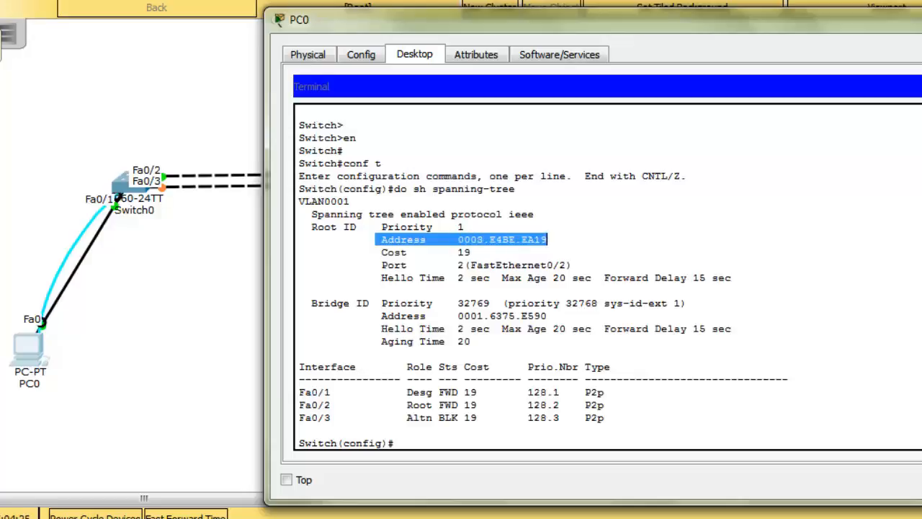
left_click_drag(369, 264, 571, 264)
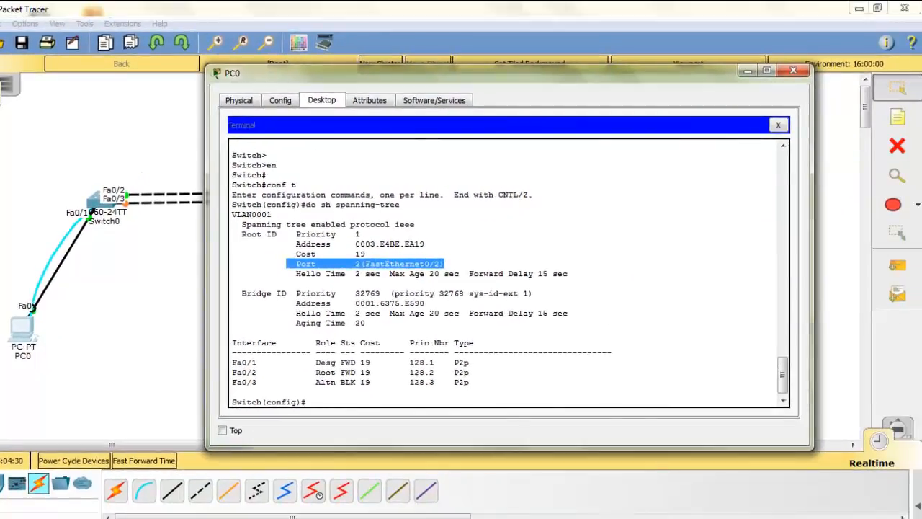
left_click(778, 125)
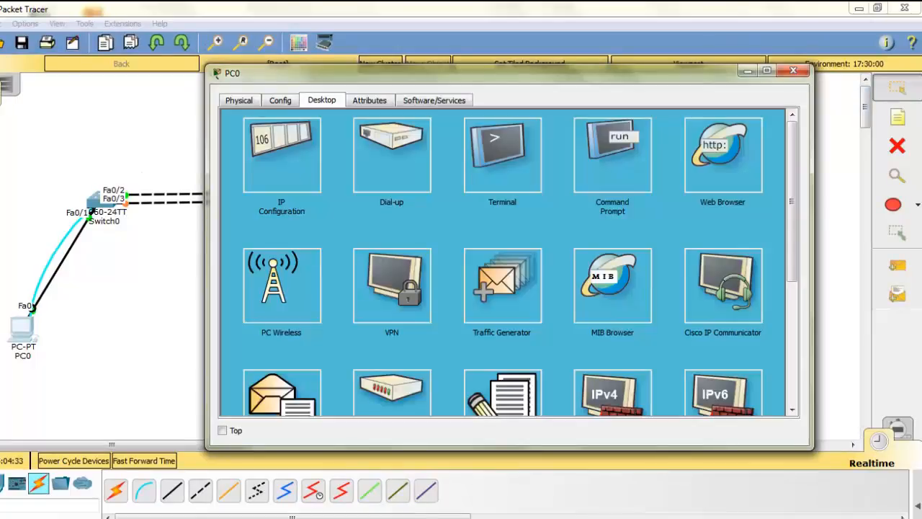
Step: Close PC0's window and delete the Fa0/2 link between Switch0 and Switch1
left_click(793, 71)
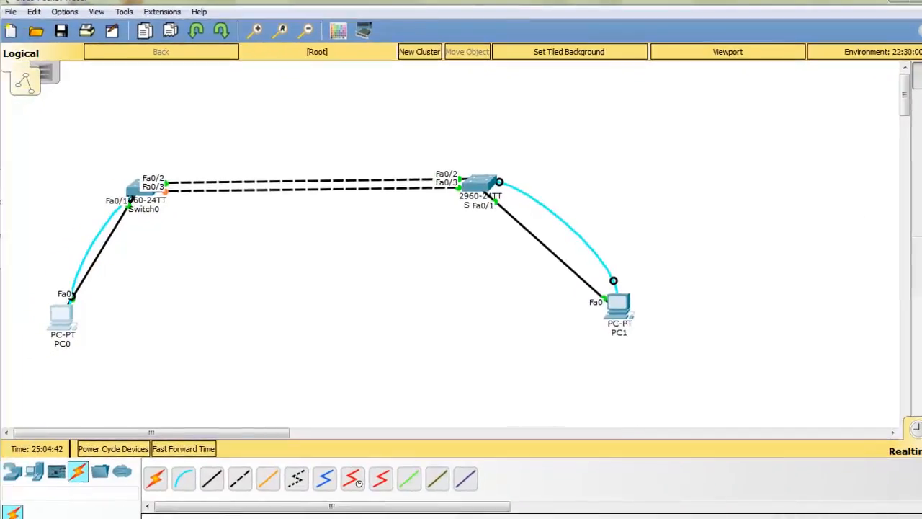
left_click(917, 134)
left_click(481, 280)
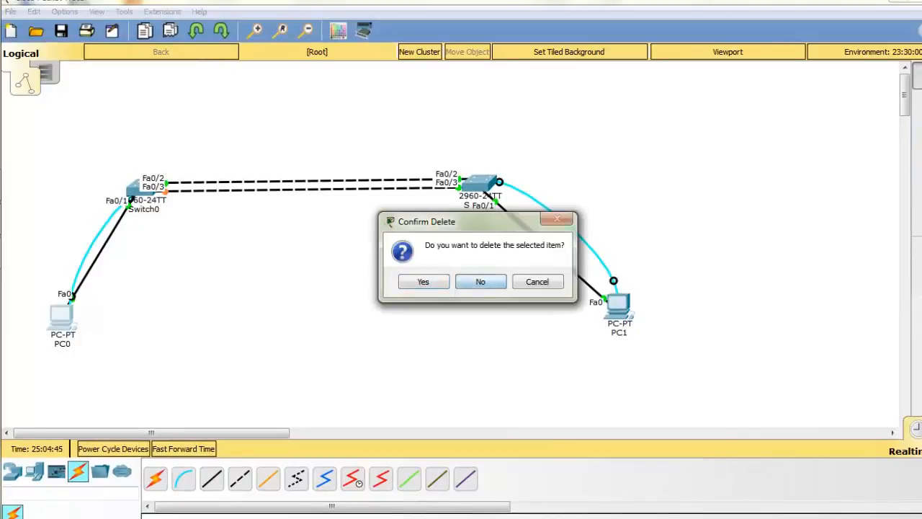
left_click(317, 181)
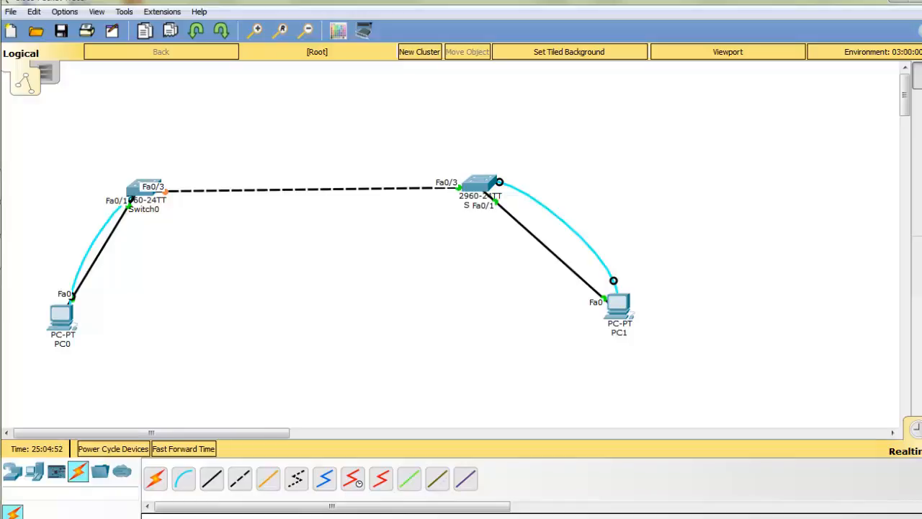
Step: Reconnect Switch0 to Switch1 with a second, automatically chosen cable, and minimize the program window
left_click(155, 479)
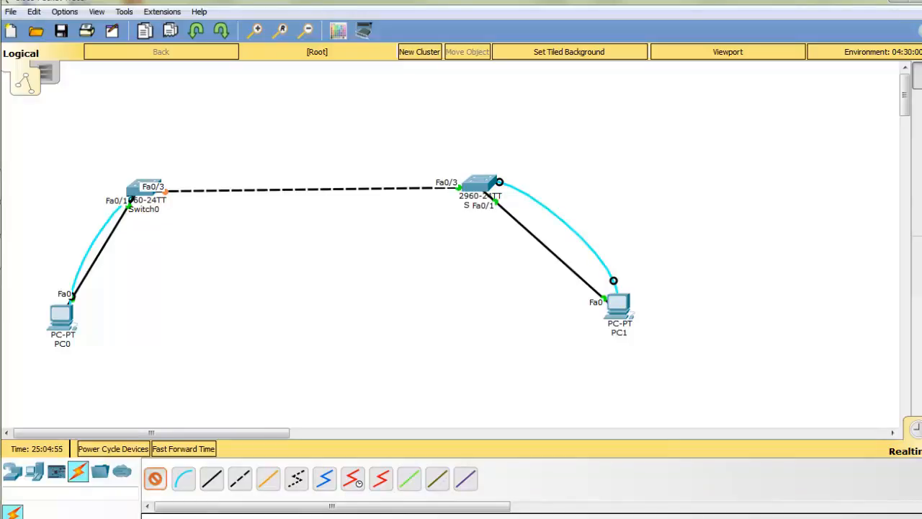
left_click(144, 189)
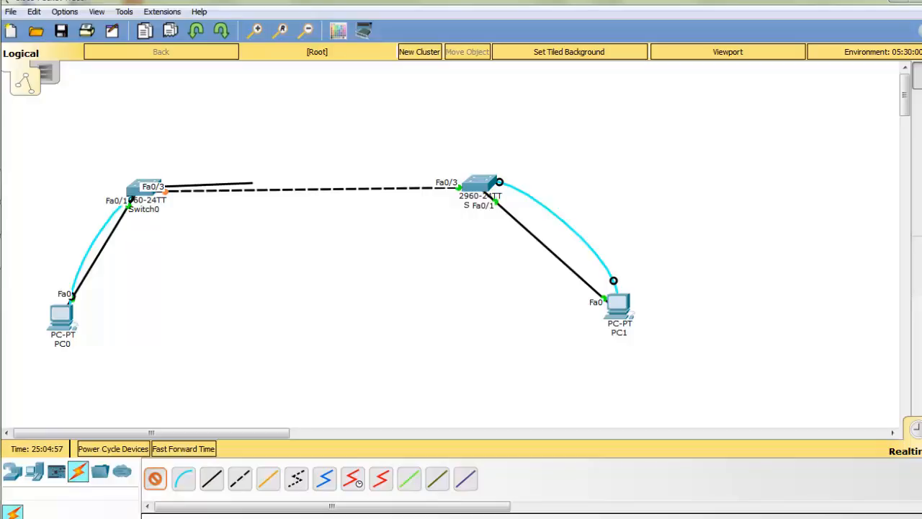
left_click(478, 182)
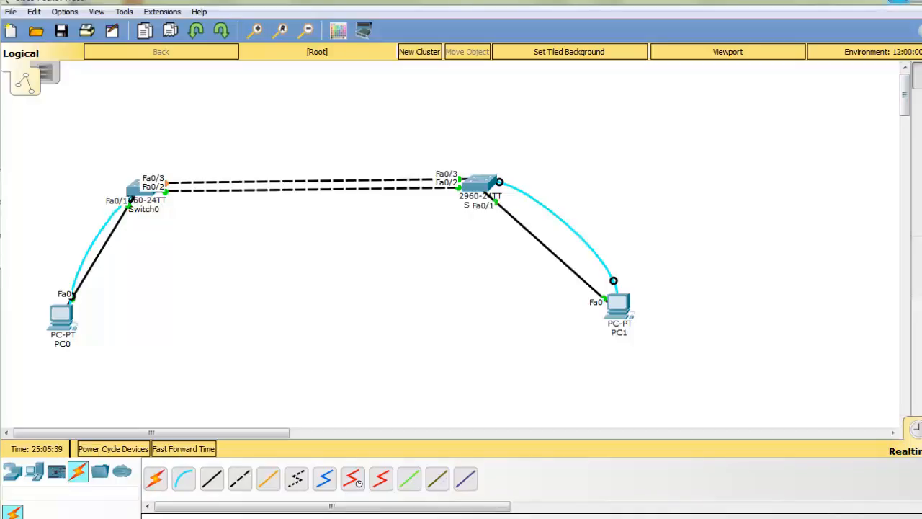
left_click(899, 3)
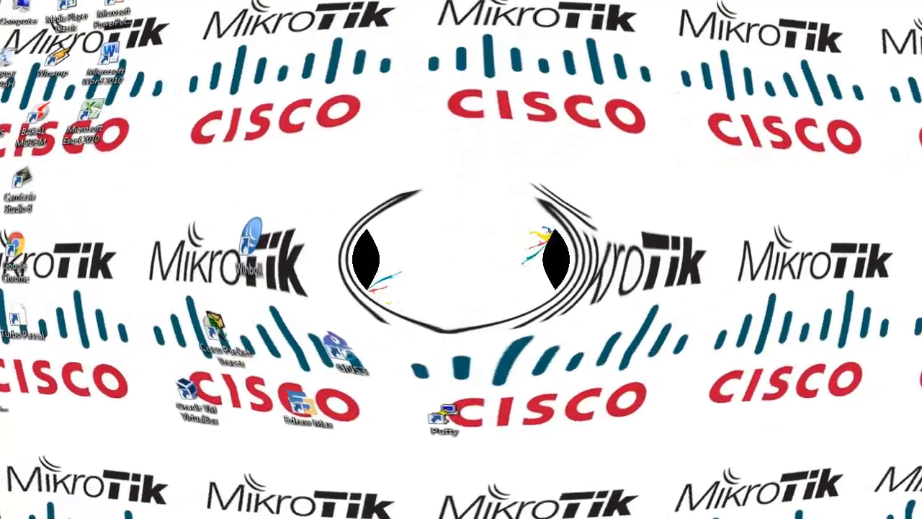